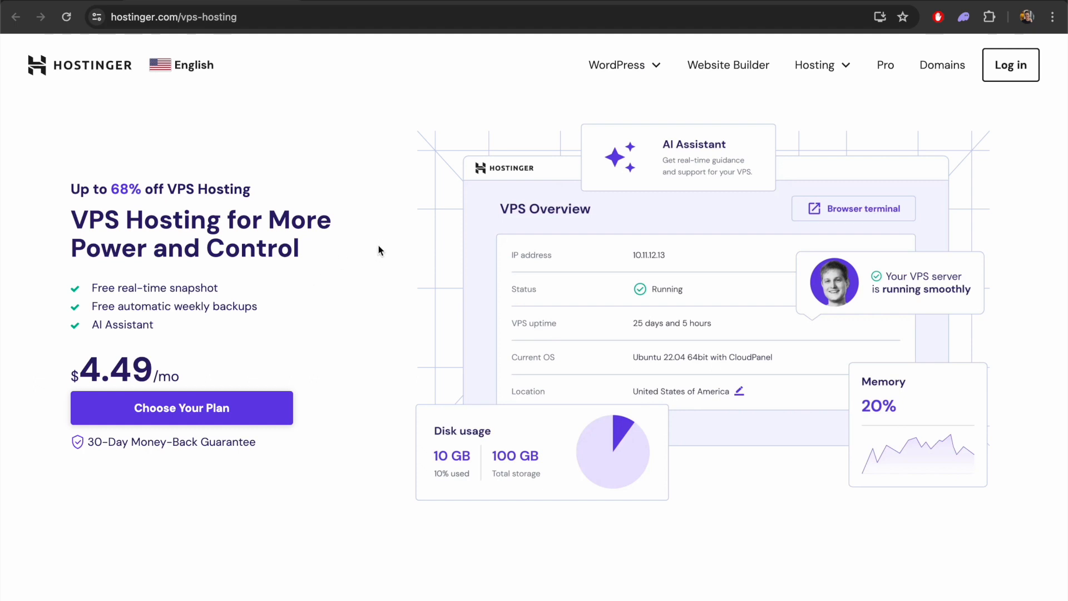
Review the VPS hosting plans and add the KVM 2 plan to the cart
scroll(394, 268, down, 7)
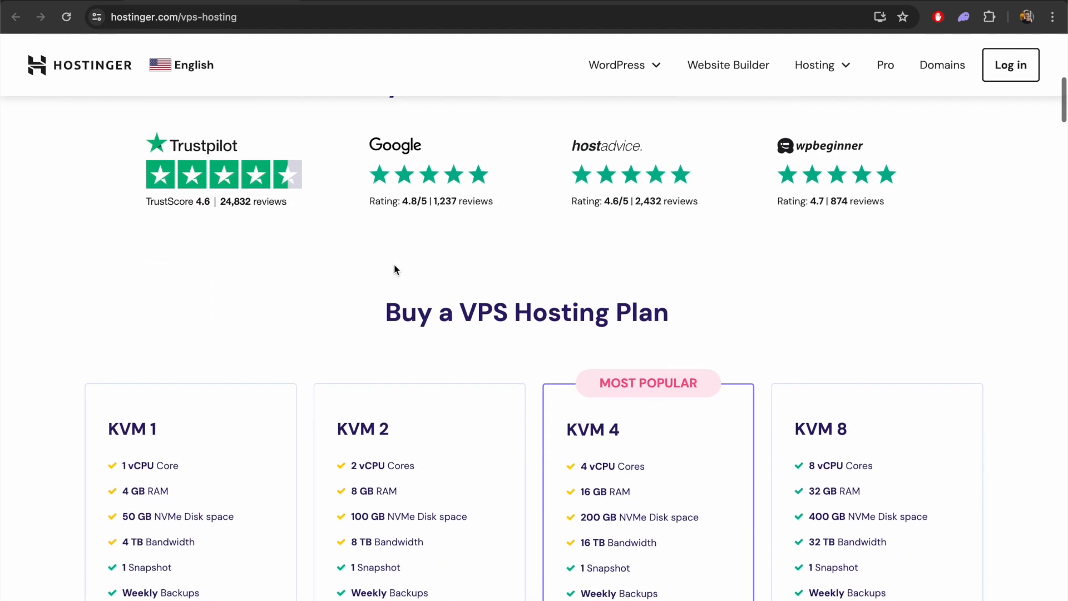
scroll(453, 267, down, 3)
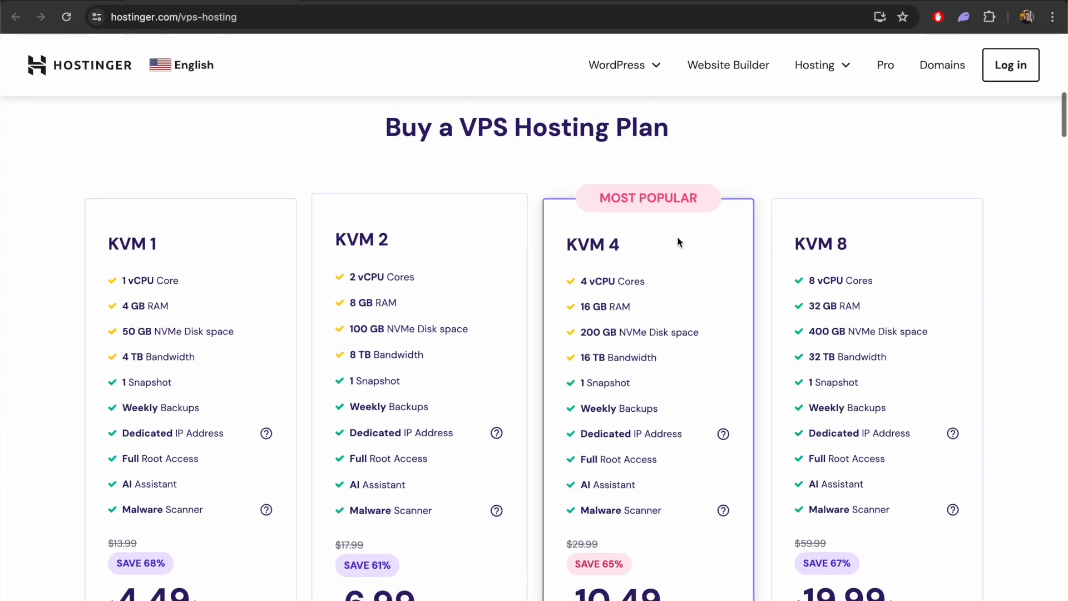
scroll(1027, 305, down, 2)
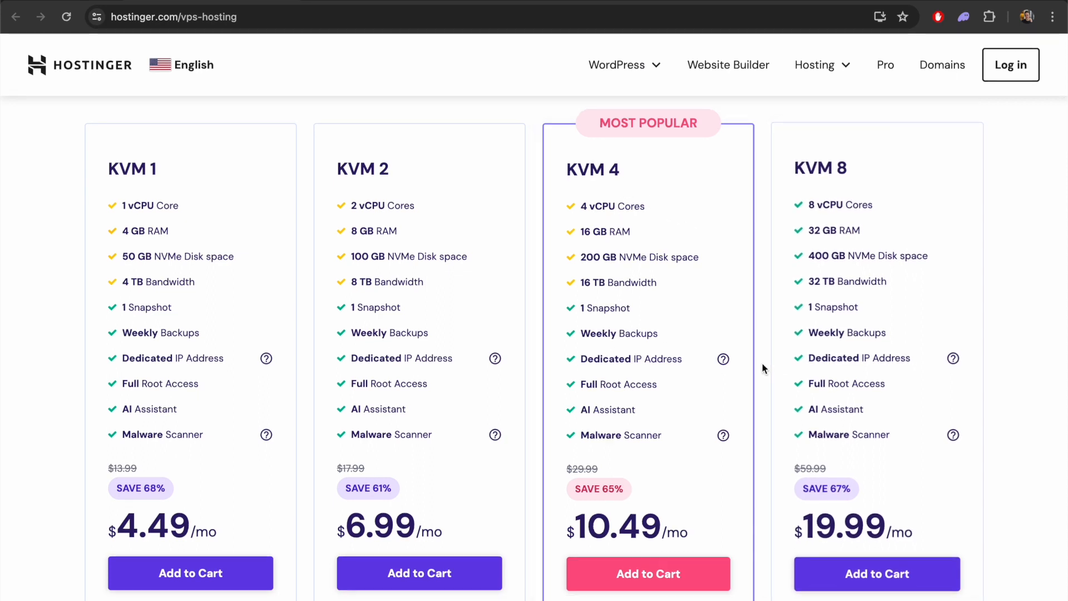
scroll(650, 461, down, 1)
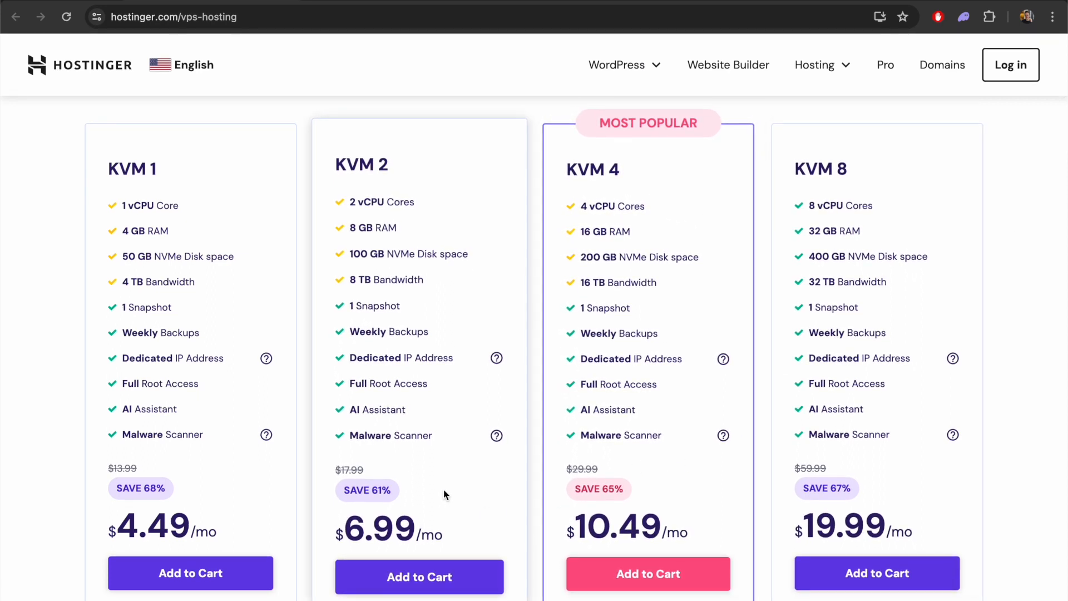
click(428, 578)
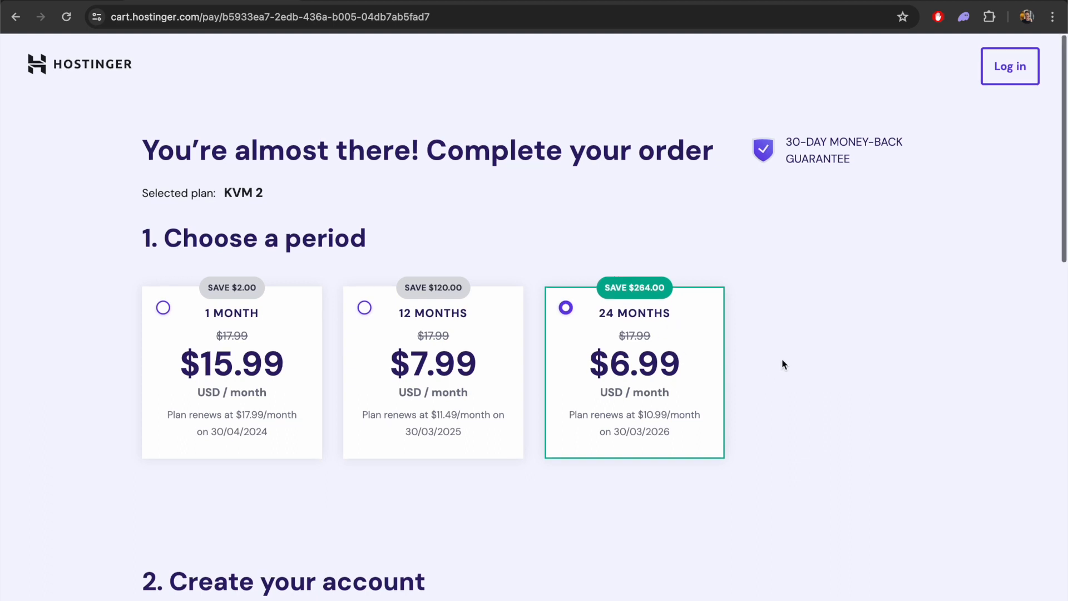
Choose PayPal as the payment method for the KVM 2 24-month order
scroll(782, 362, down, 2)
scroll(779, 341, down, 10)
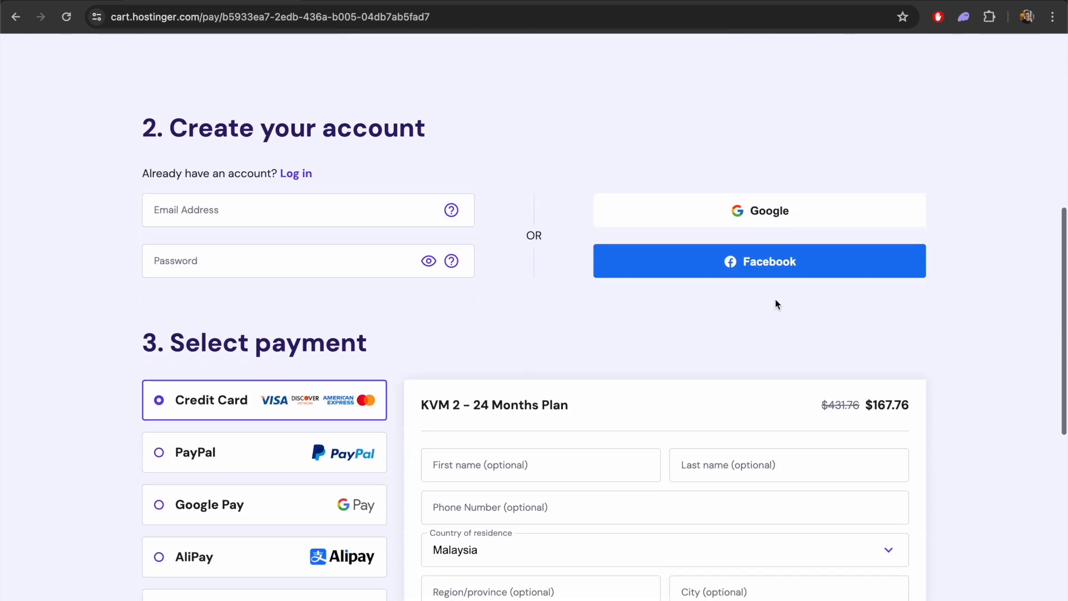
scroll(328, 281, down, 1)
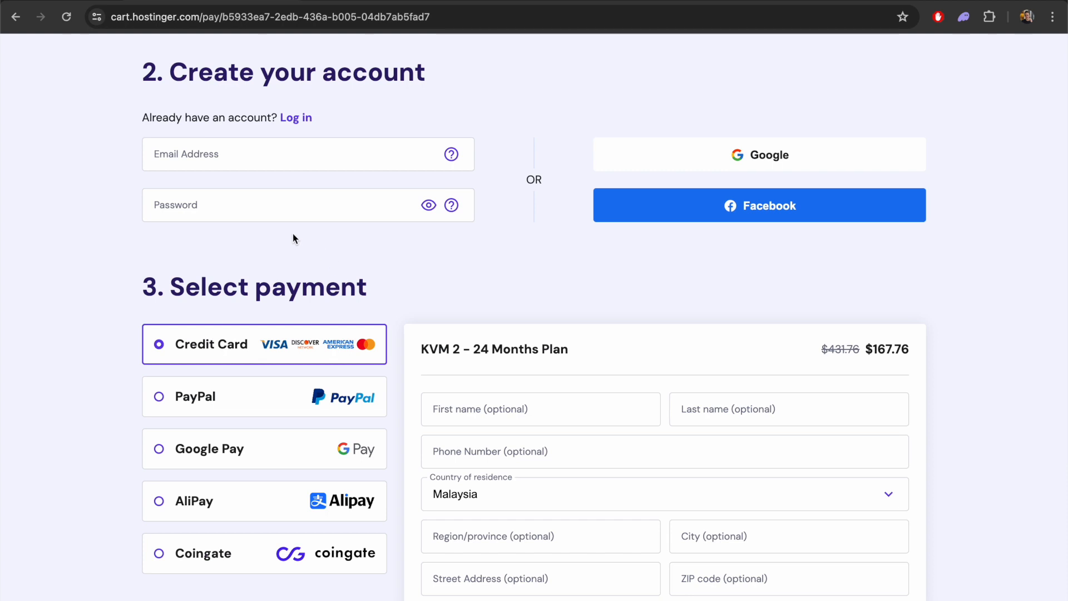
scroll(333, 230, down, 2)
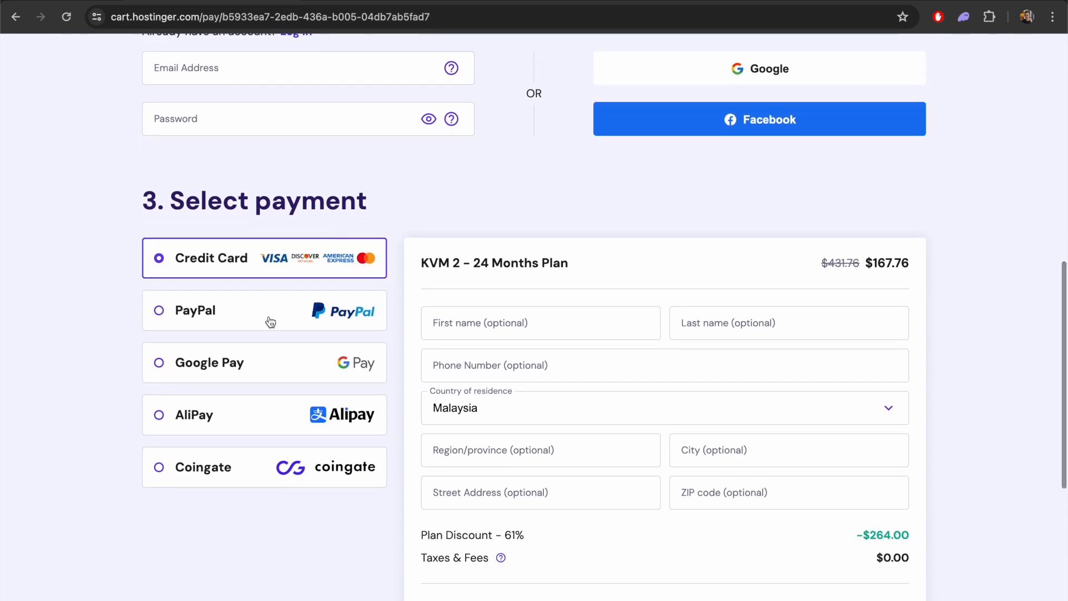
click(268, 322)
scroll(268, 323, down, 5)
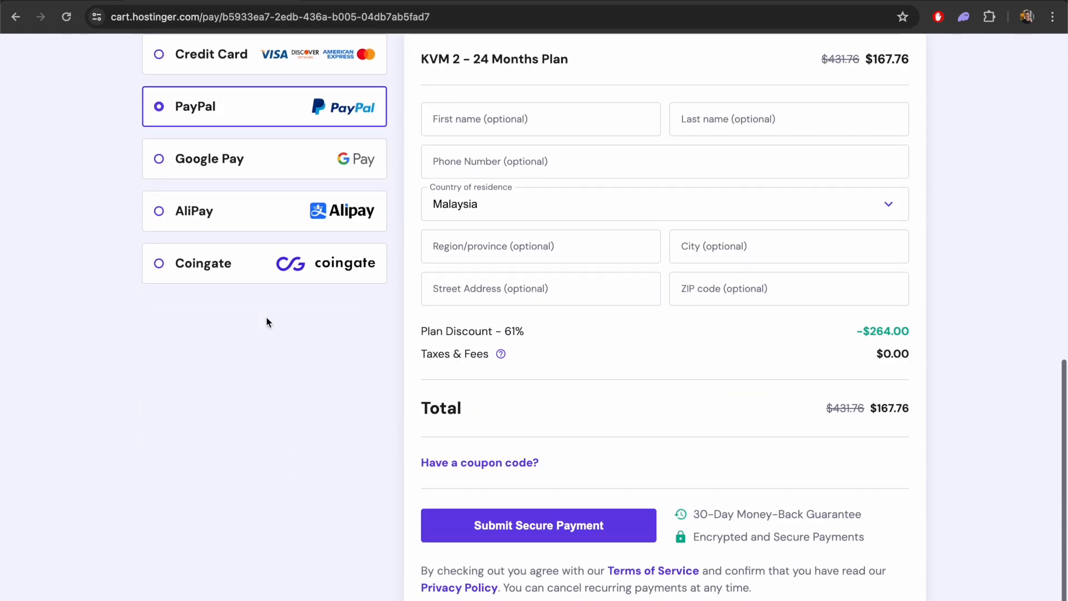
scroll(771, 133, up, 2)
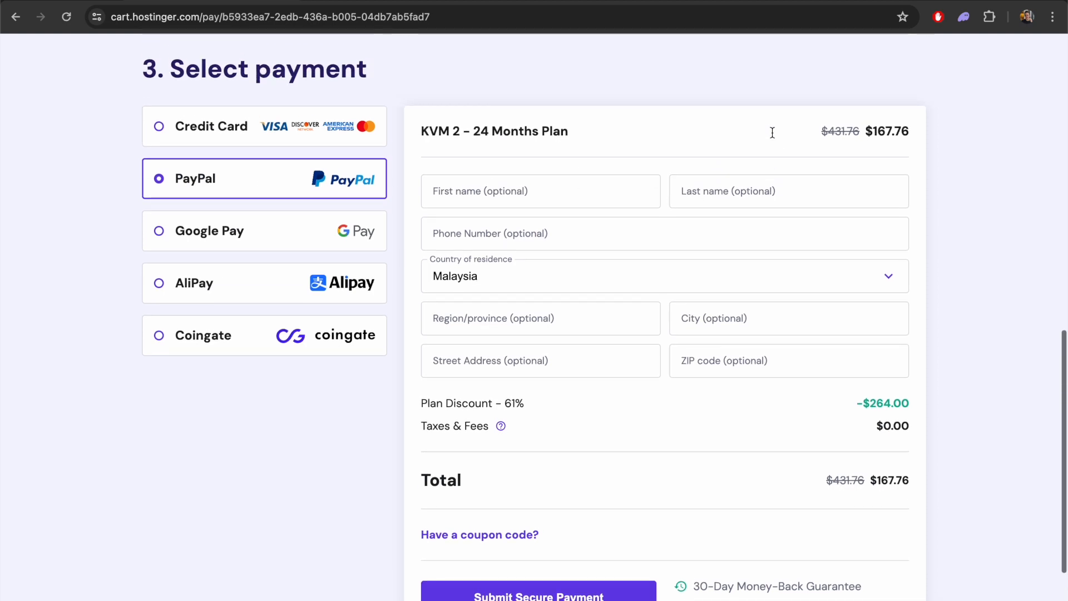
Apply the coupon code DAVIDB to the VPS order
scroll(772, 137, down, 1)
scroll(674, 362, down, 1)
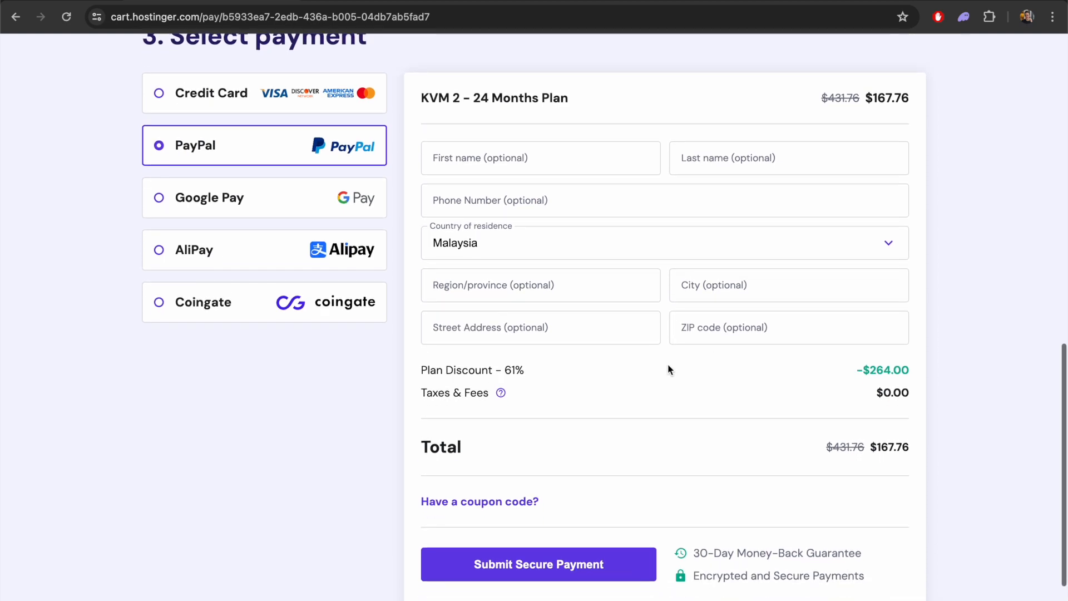
click(503, 505)
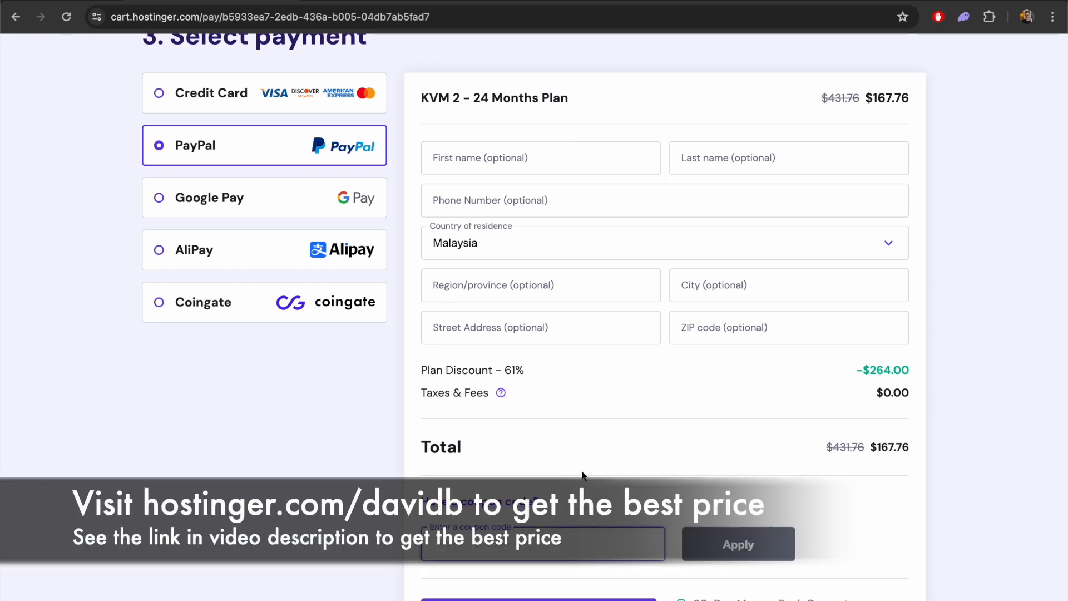
text(DAVIDB)
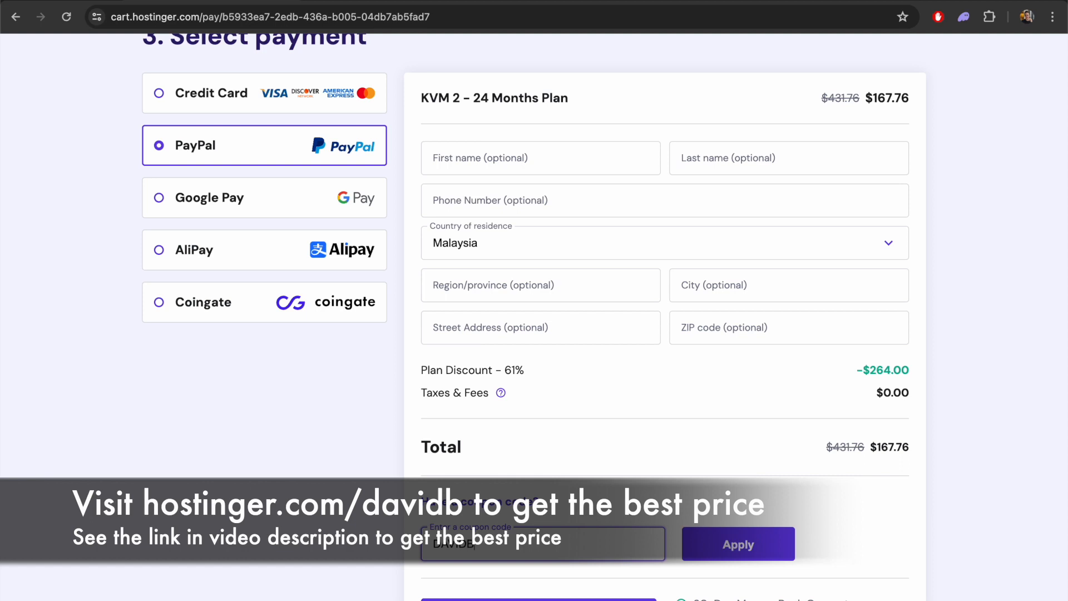
click(719, 547)
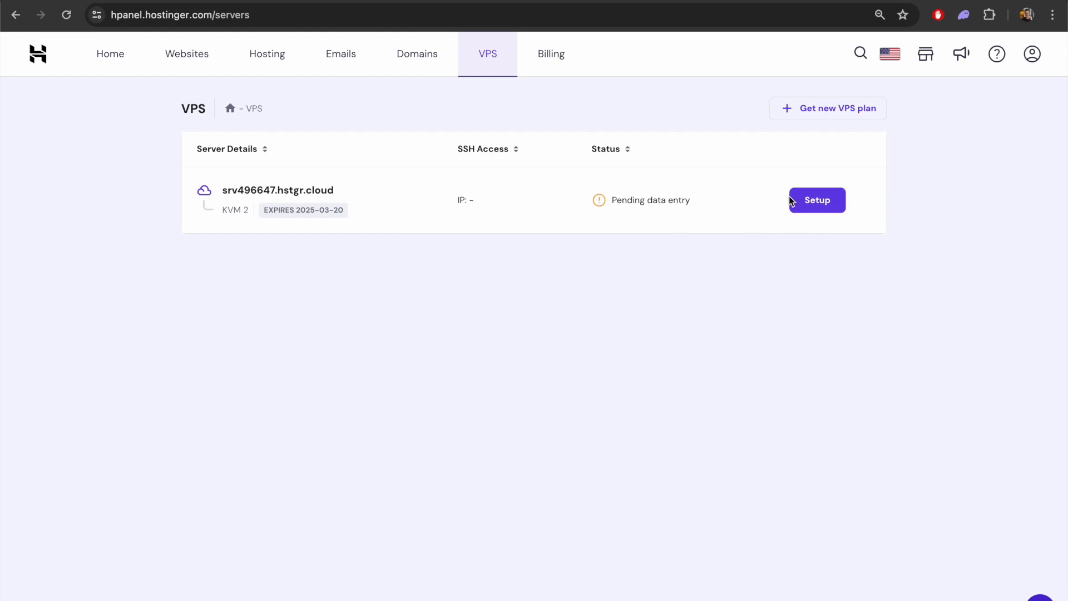
Start the setup of the pending KVM 2 server and confirm Lithuania as its location
click(816, 207)
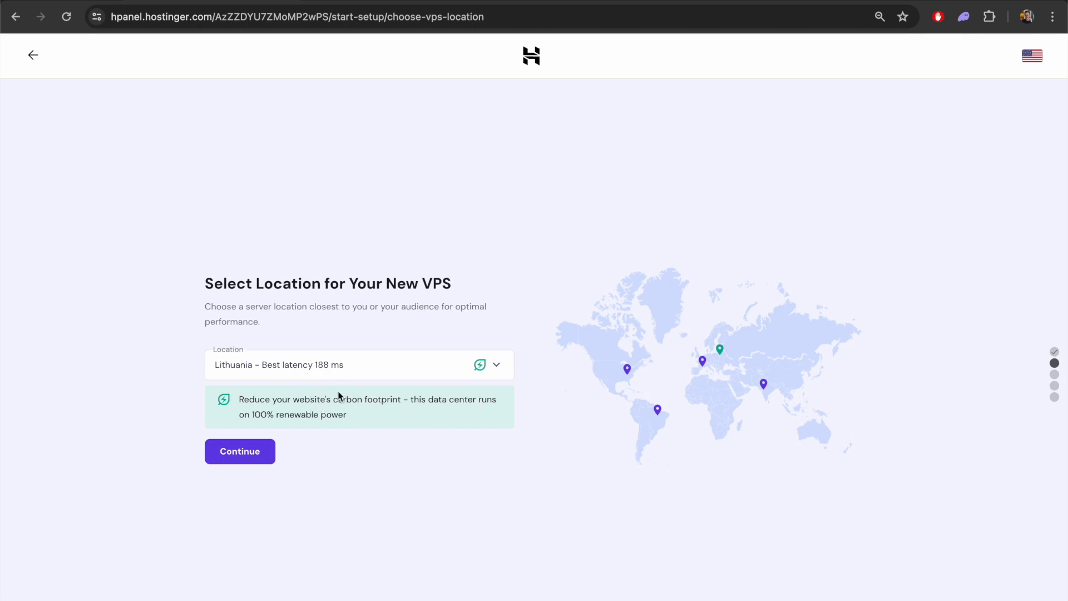
click(342, 370)
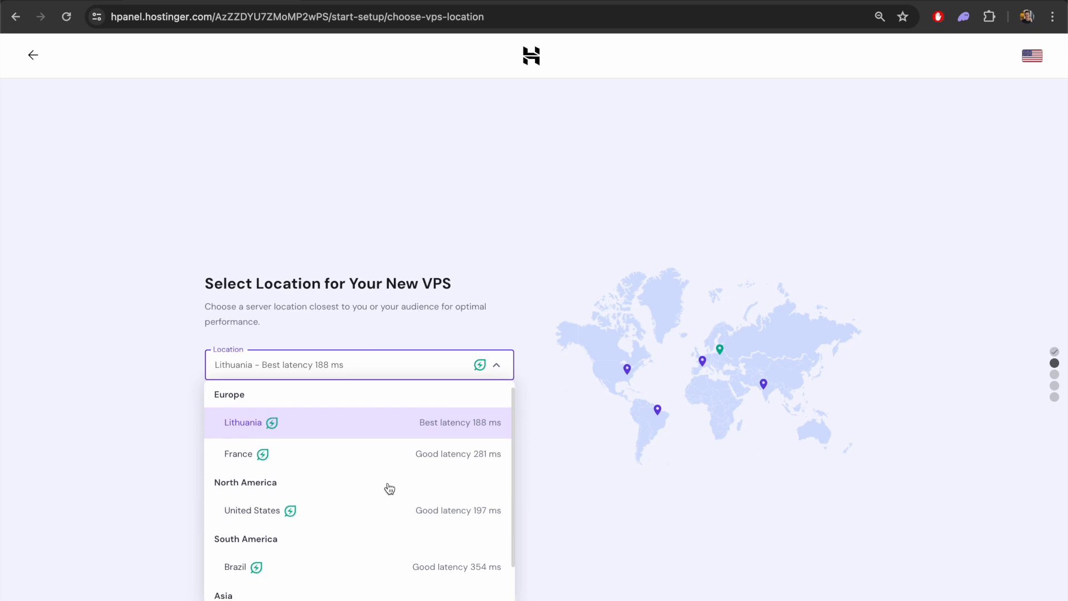
scroll(390, 488, down, 1)
scroll(389, 488, up, 1)
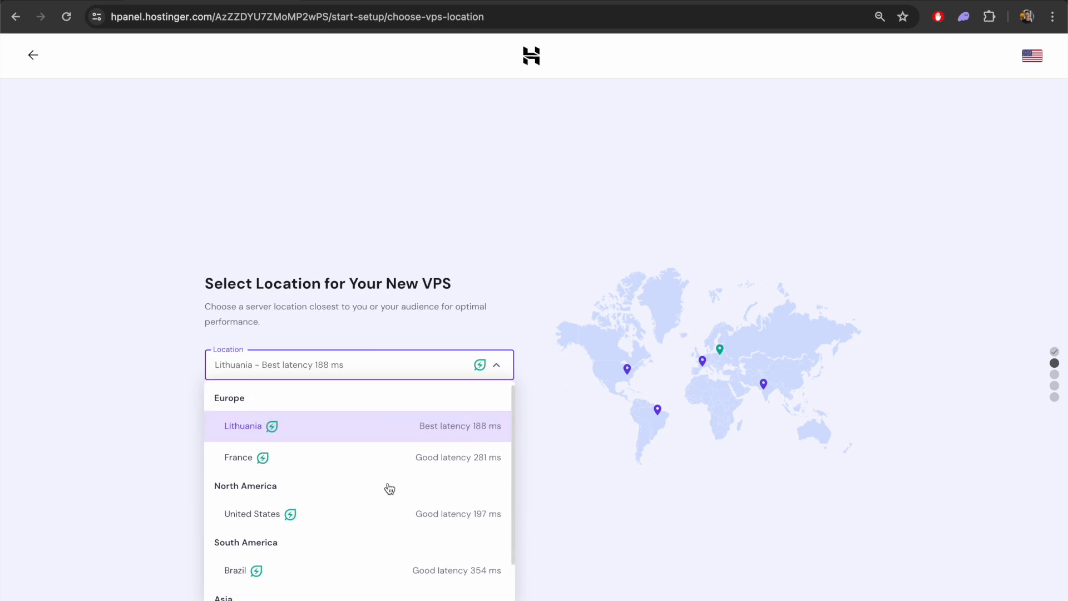
click(346, 432)
click(383, 374)
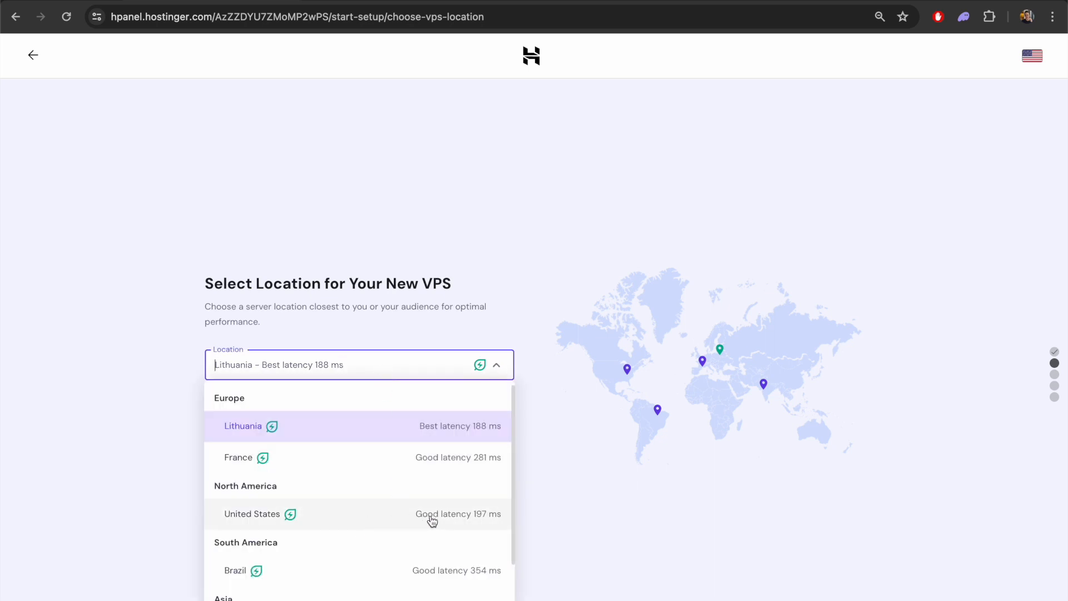
click(603, 511)
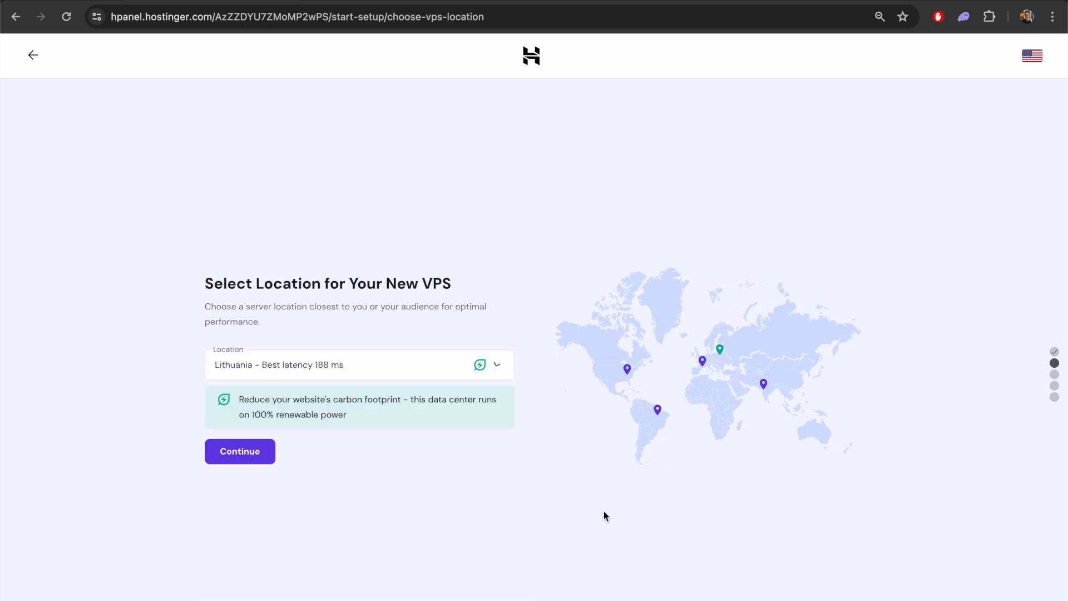
click(251, 456)
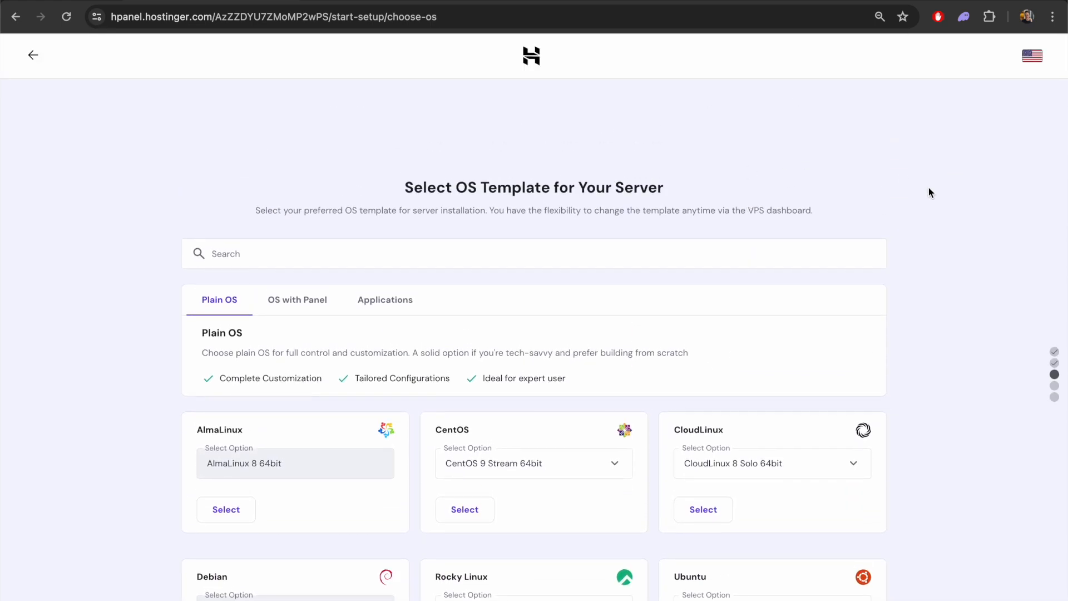
Choose the Ubuntu 22.04 64bit with Easypanel template and keep the Monarx malware scanner as an additional feature
scroll(930, 189, down, 2)
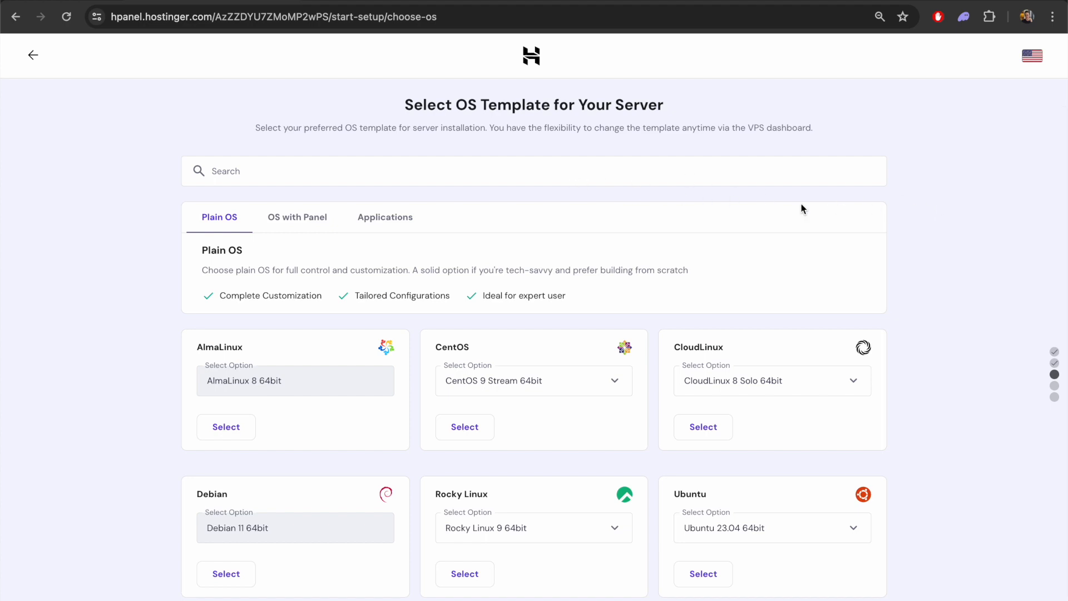
click(285, 228)
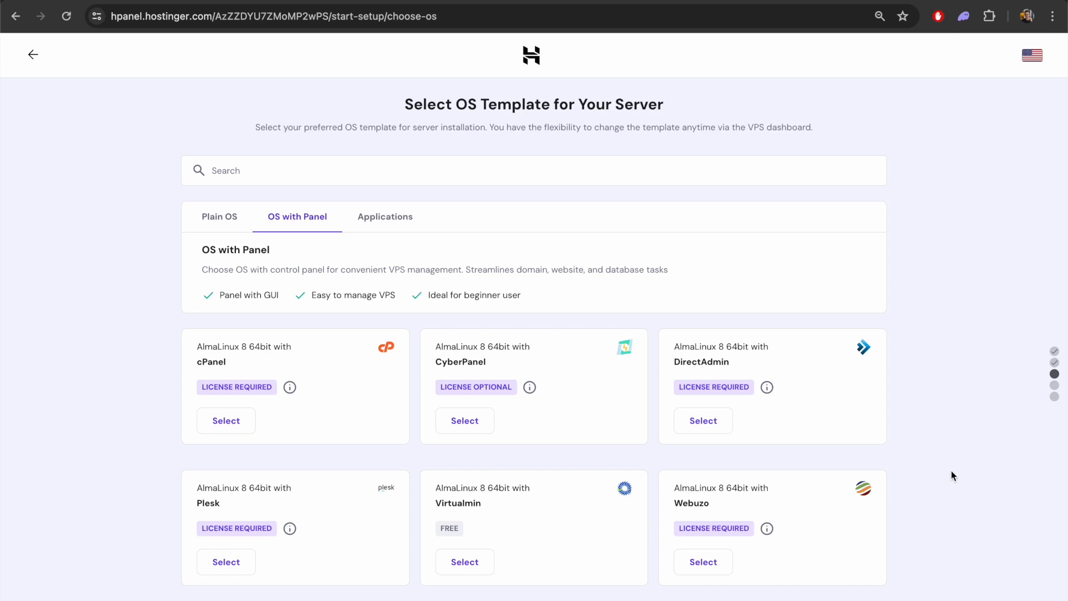
scroll(956, 472, down, 3)
scroll(958, 474, down, 5)
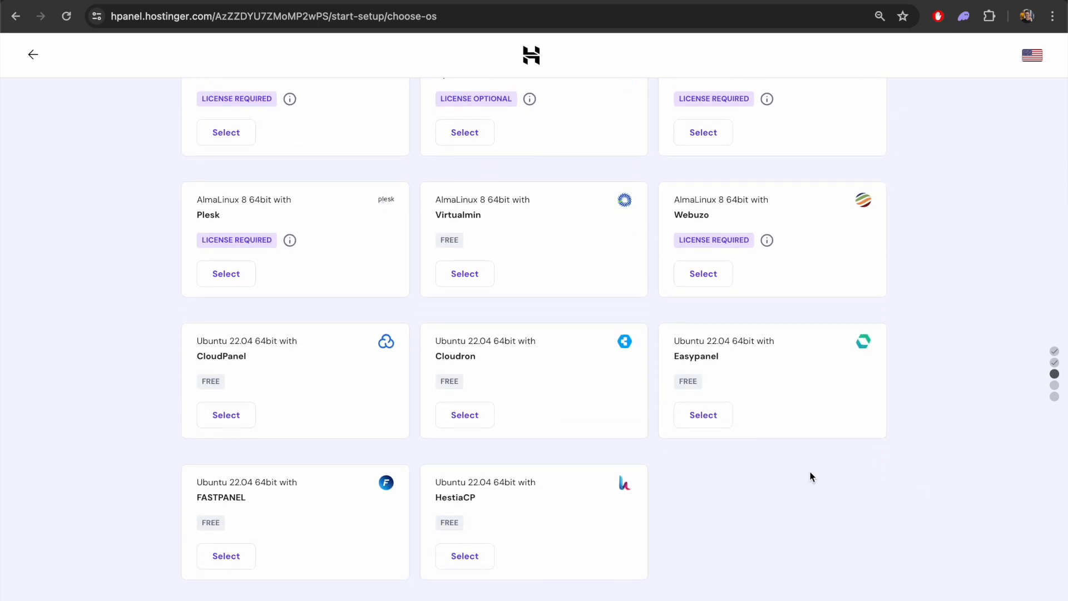
click(700, 418)
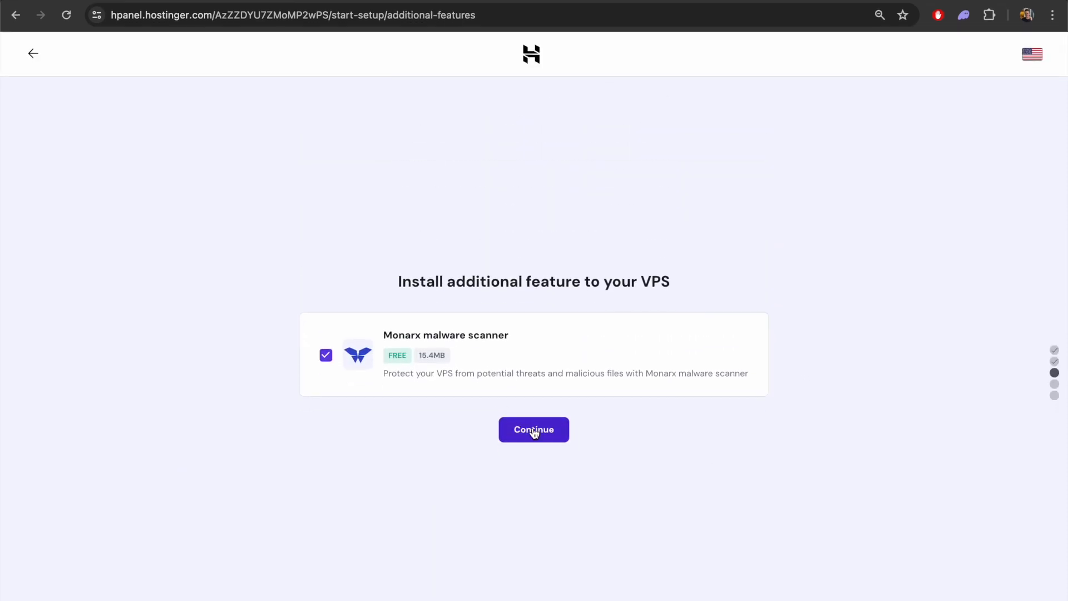
click(529, 427)
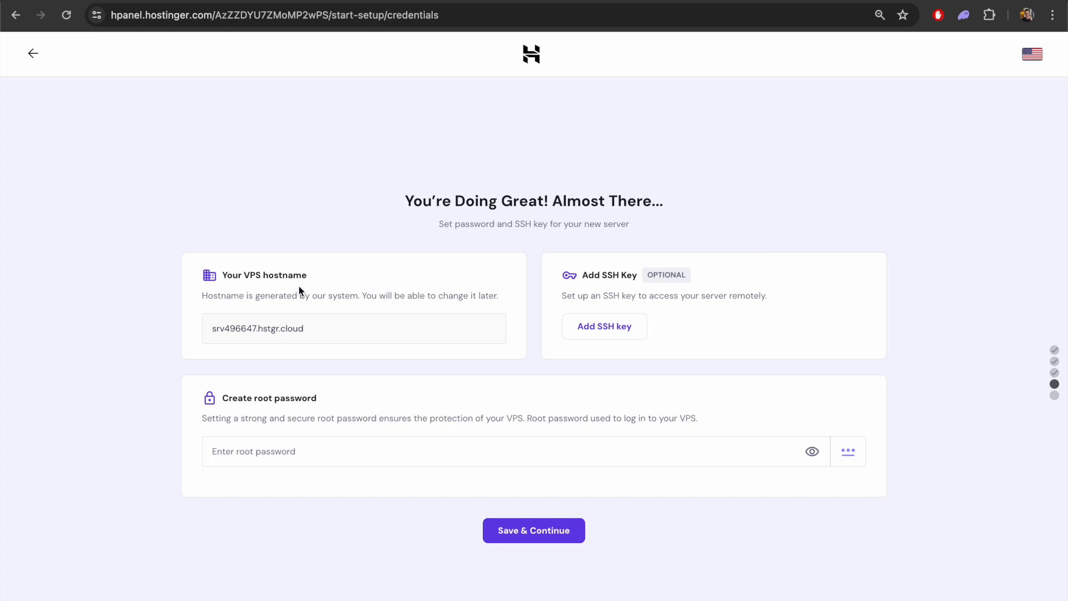
Enter a root password for the new server, save it and finish the VPS setup
triple_click(259, 332)
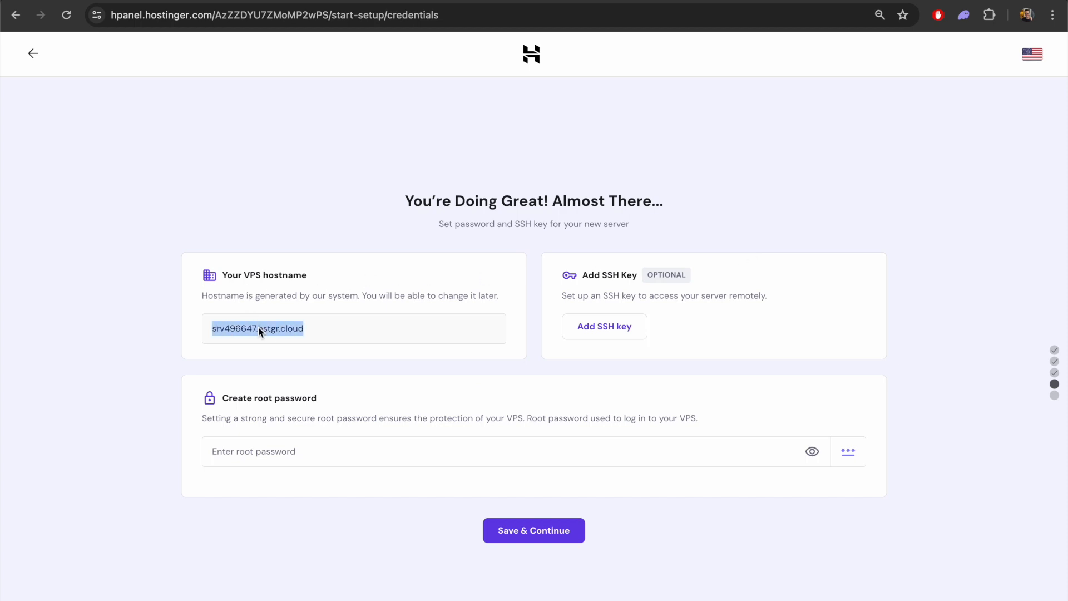
click(363, 329)
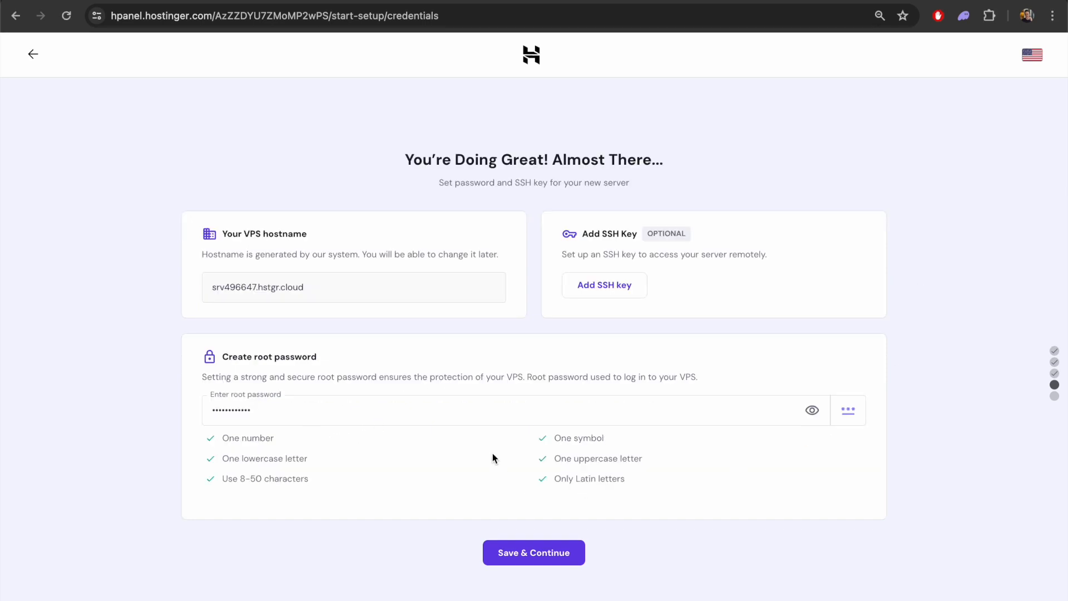
click(545, 552)
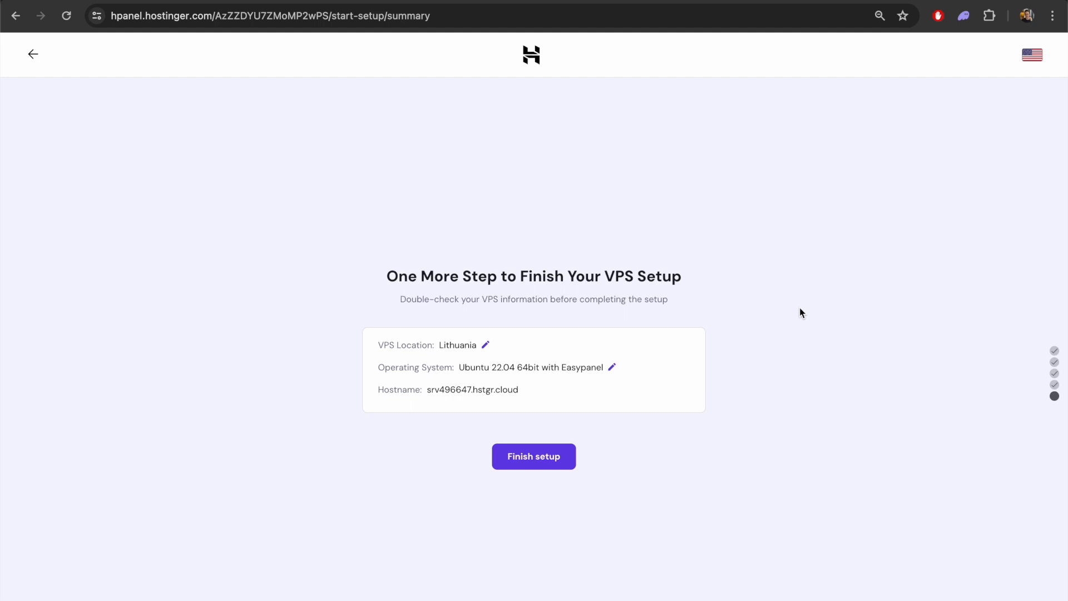
click(542, 466)
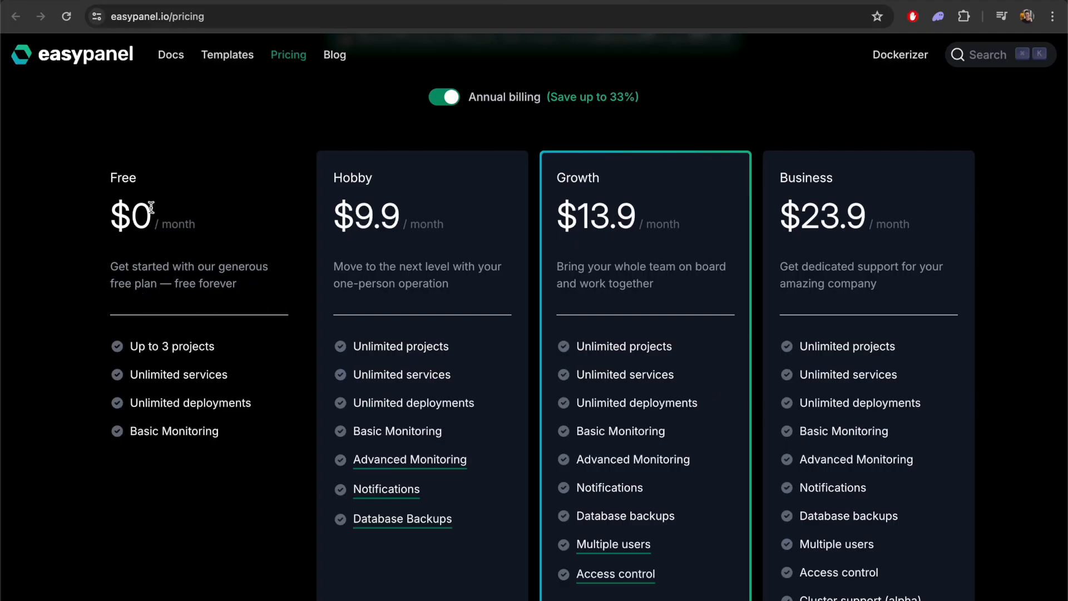
Check the project limit of the Free plan on the Easypanel pricing page
drag(128, 349, 221, 349)
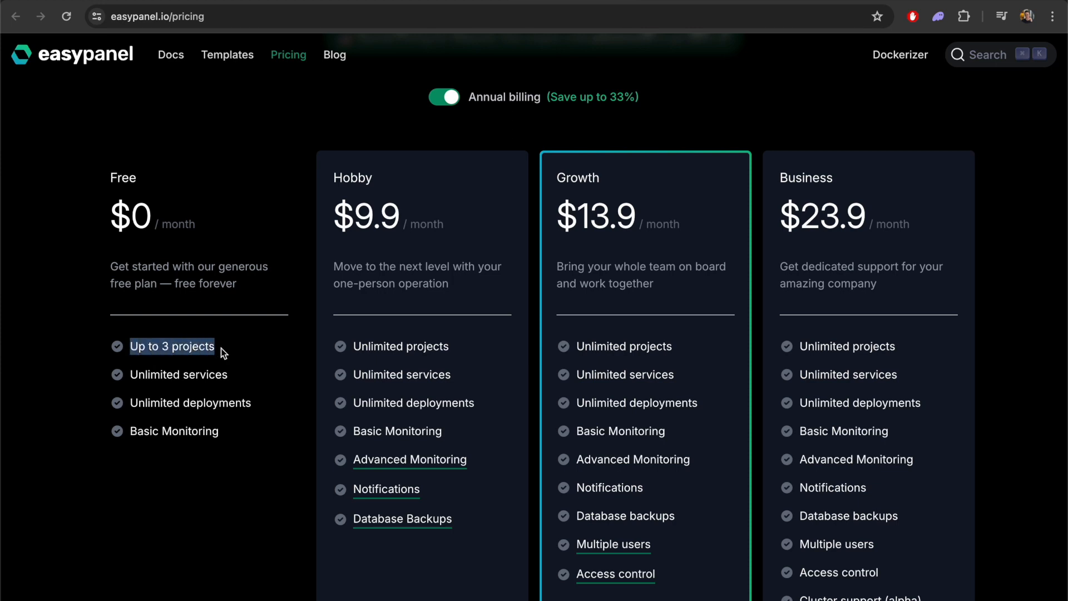
click(221, 356)
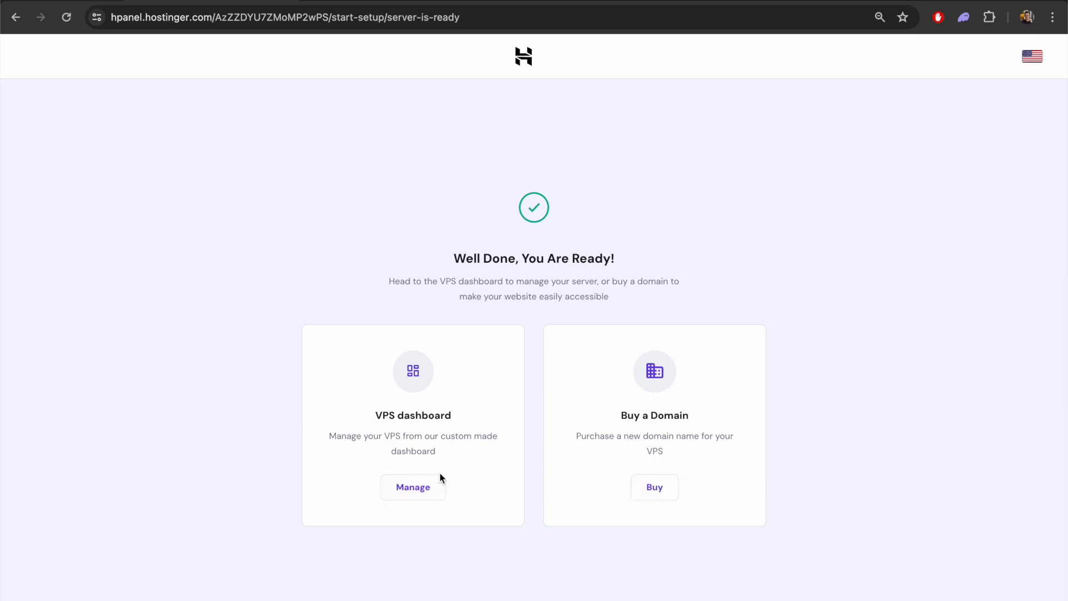
Copy the server's IP address from the VPS dashboard and set up Easypanel on port 3000 with the account e-mail and password
click(413, 487)
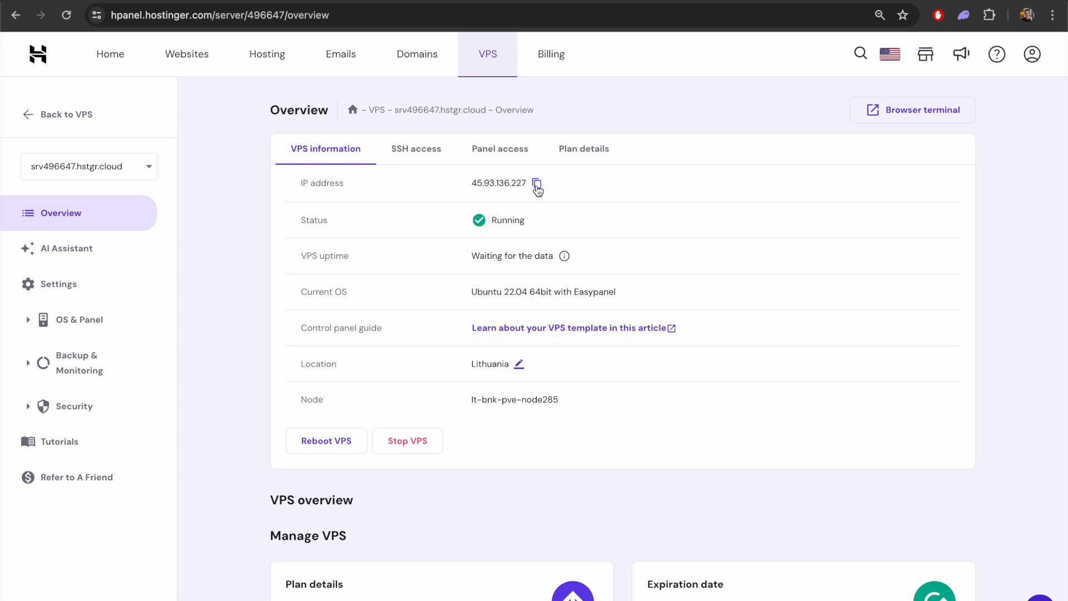
click(537, 188)
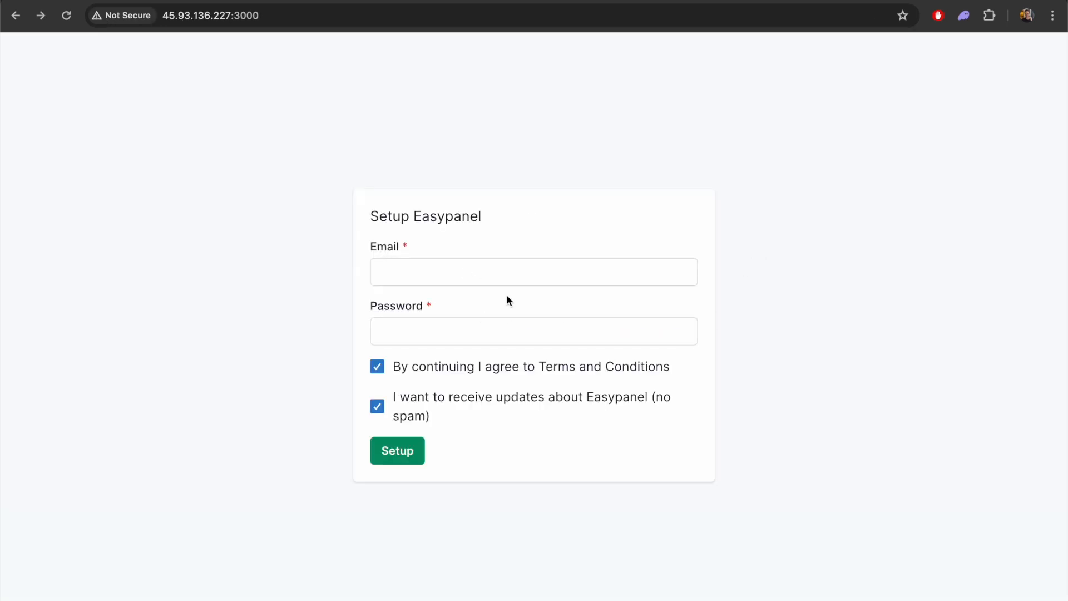
click(461, 401)
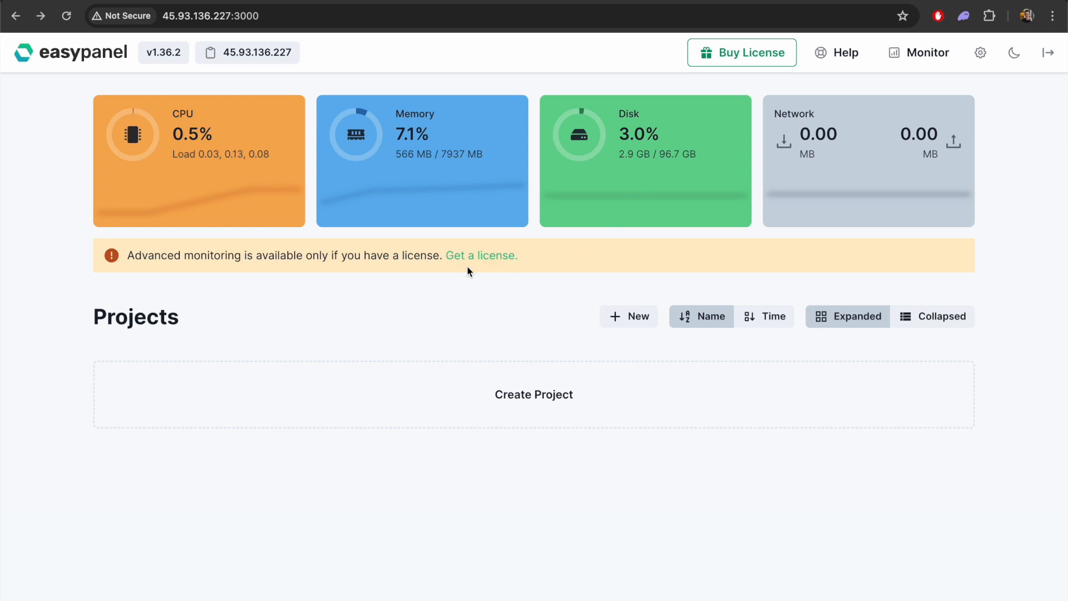
Try to create a new project named TechProductReview
click(555, 396)
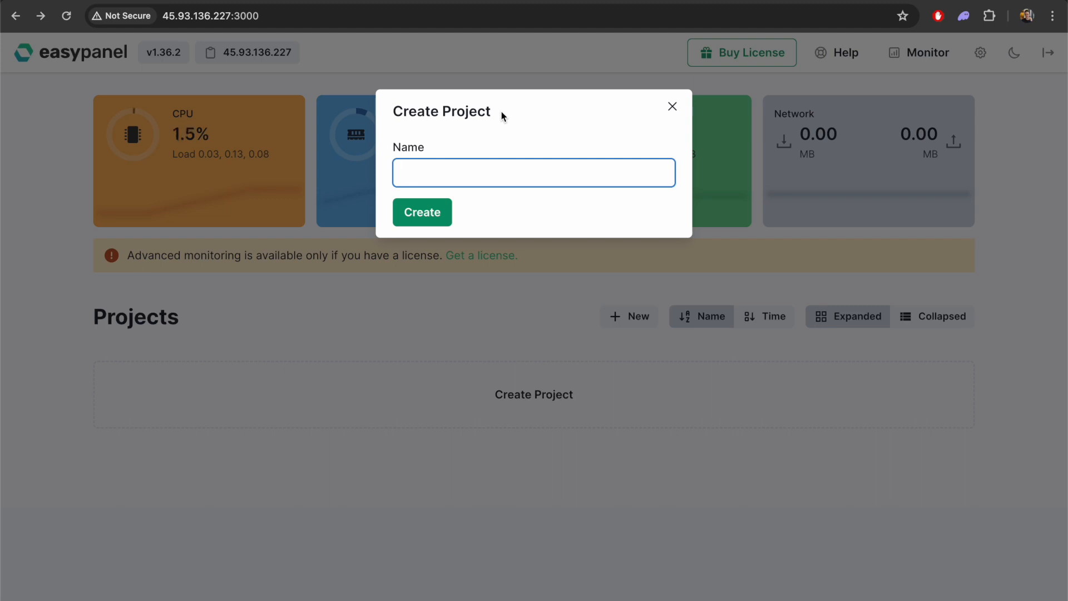
text(TechProductReview.)
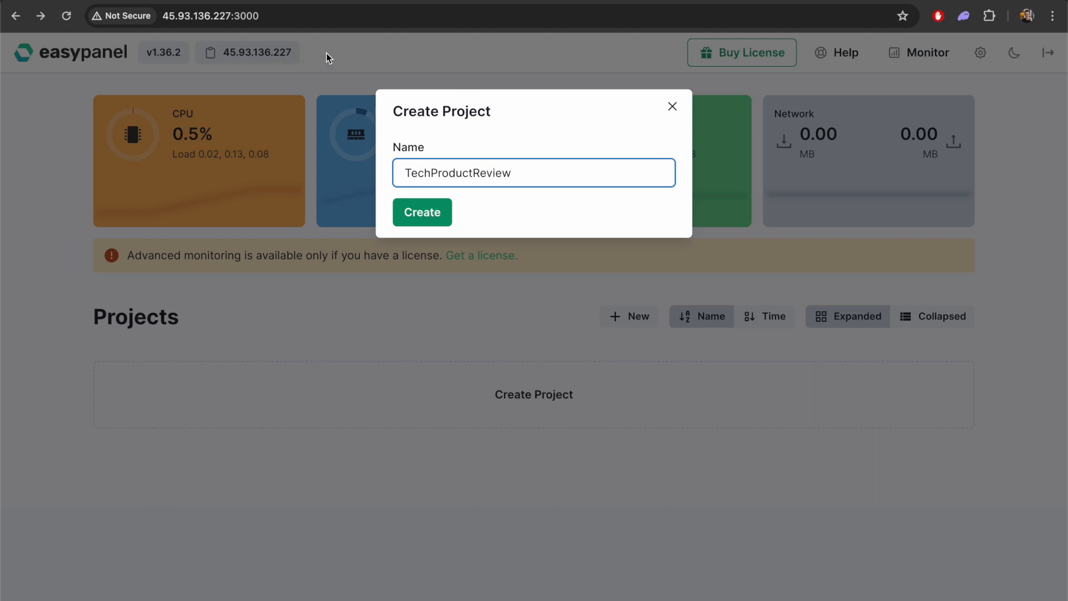
click(429, 217)
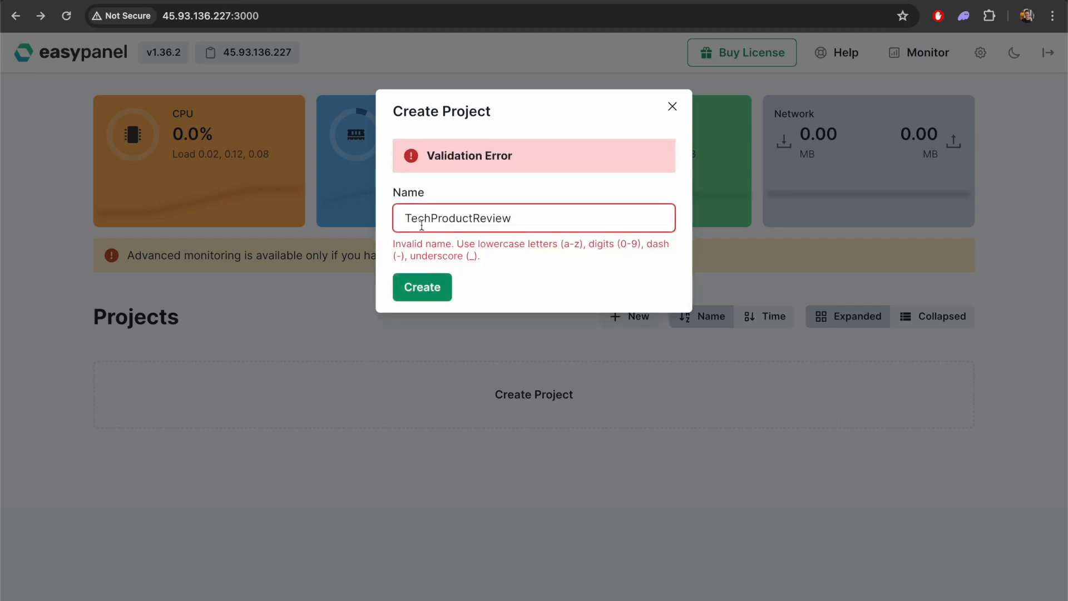
Correct the project name to tech-product-review and create the project
double_click(579, 218)
key(Left)
key(Right)
key(BackSpace)
text(t)
key(Right)
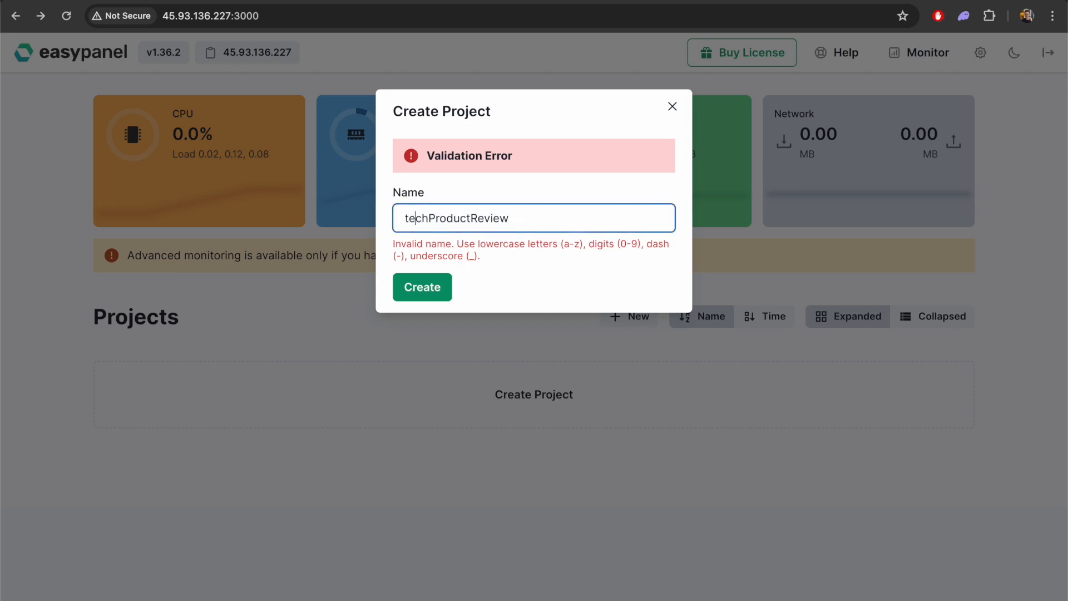
key(BackSpace)
text(p)
key(Left)
text(-)
key(Right)
key(Right)
key(Right)
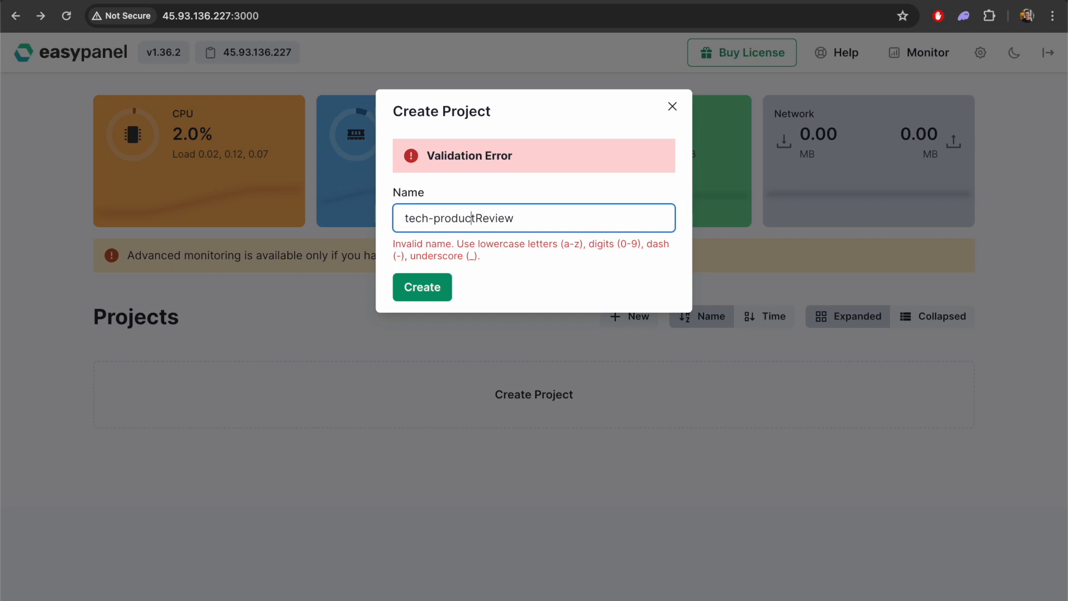
key(Right)
key(Right)
key(BackSpace)
text(-r)
click(421, 290)
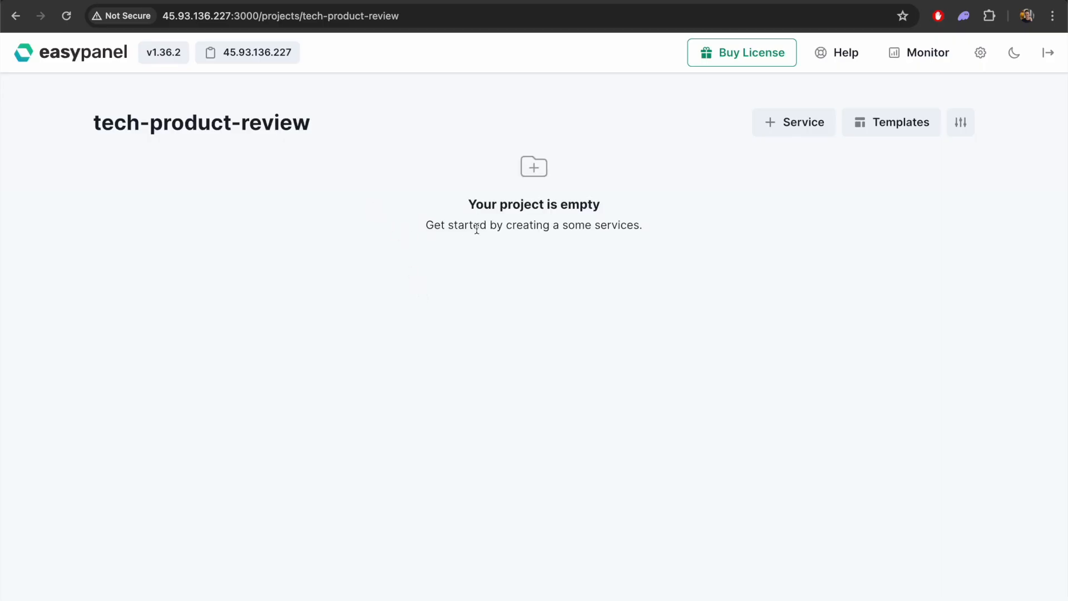
Add a WordPress service to the project from the Wordpress template, keeping the image wordpress:6 and a MariaDB database, and go to the project
drag(532, 228, 625, 227)
click(626, 227)
click(788, 125)
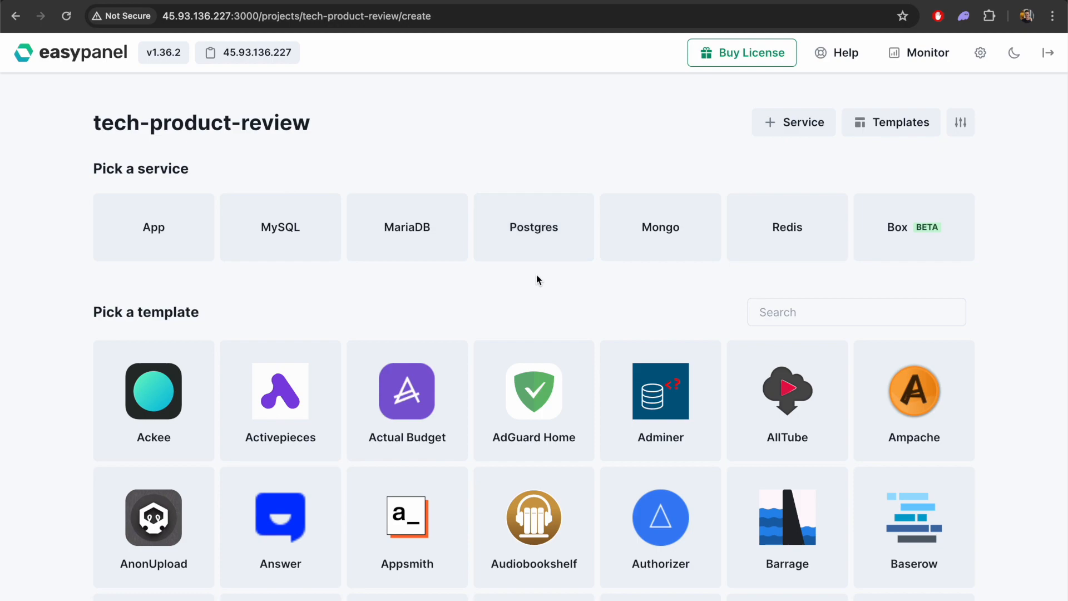
scroll(1015, 344, down, 3)
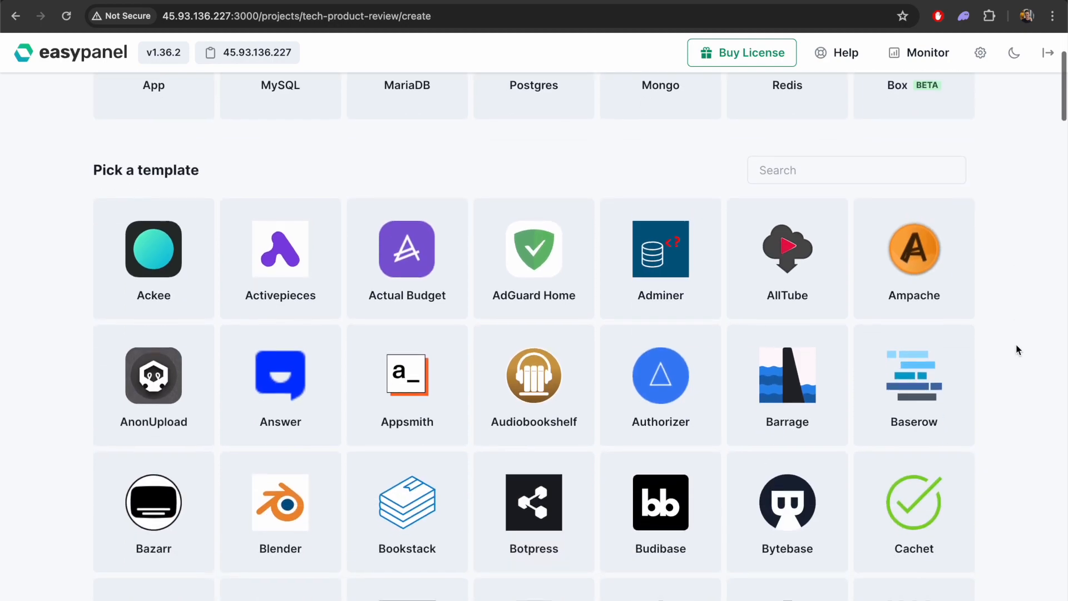
scroll(1015, 349, down, 20)
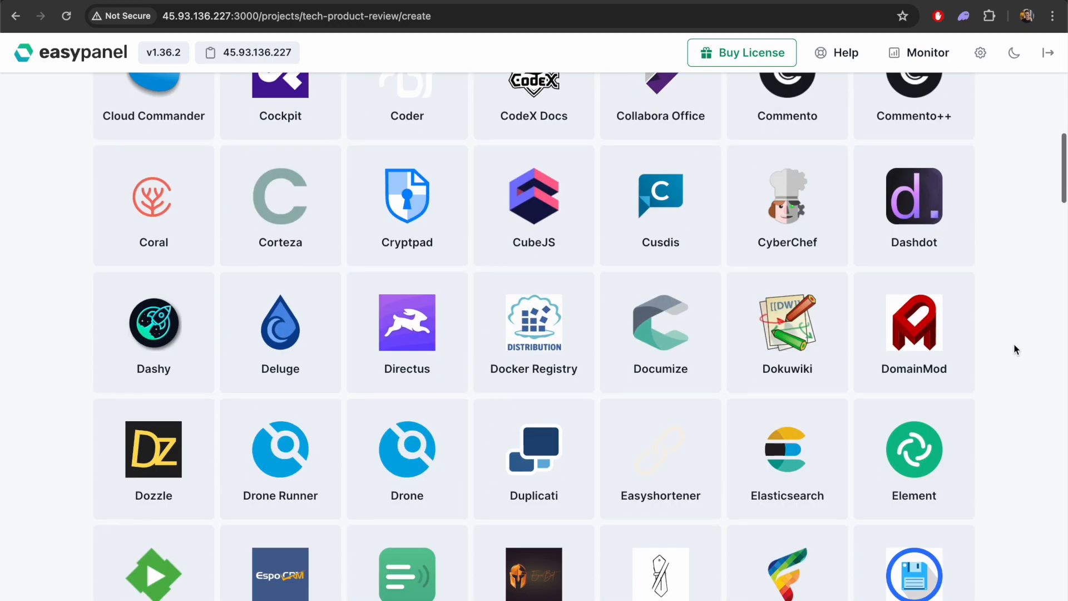
scroll(1014, 344, down, 20)
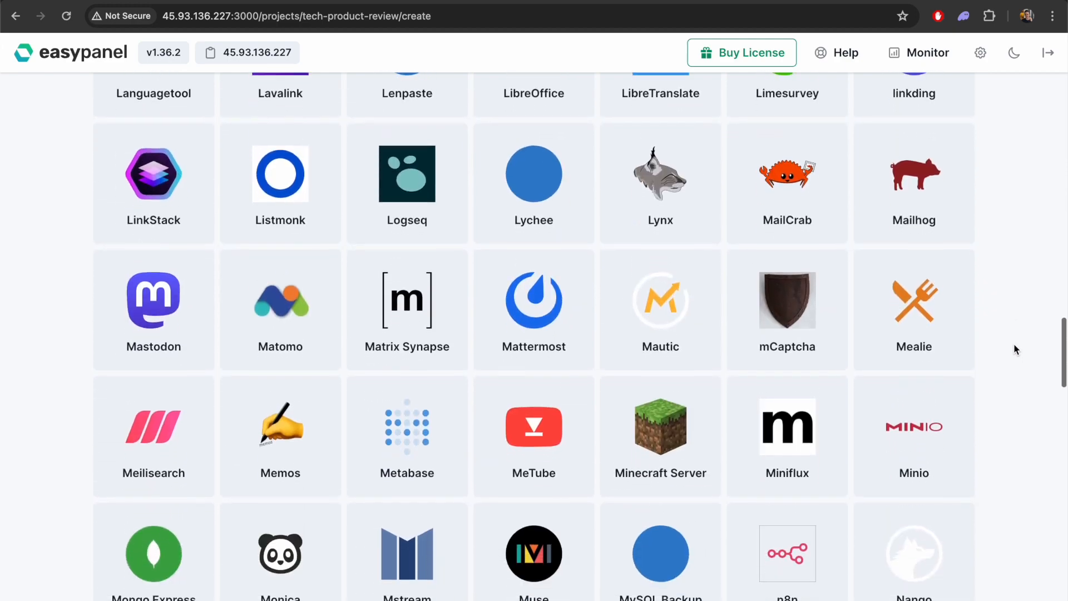
scroll(1009, 345, up, 12)
scroll(1011, 346, down, 14)
scroll(1013, 347, down, 10)
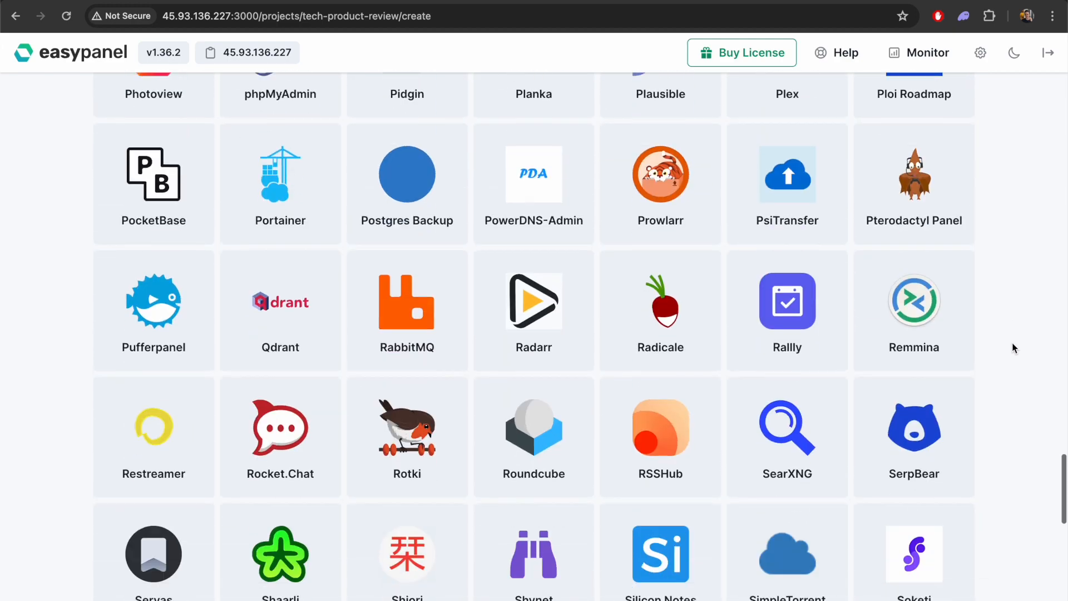
scroll(1013, 347, down, 13)
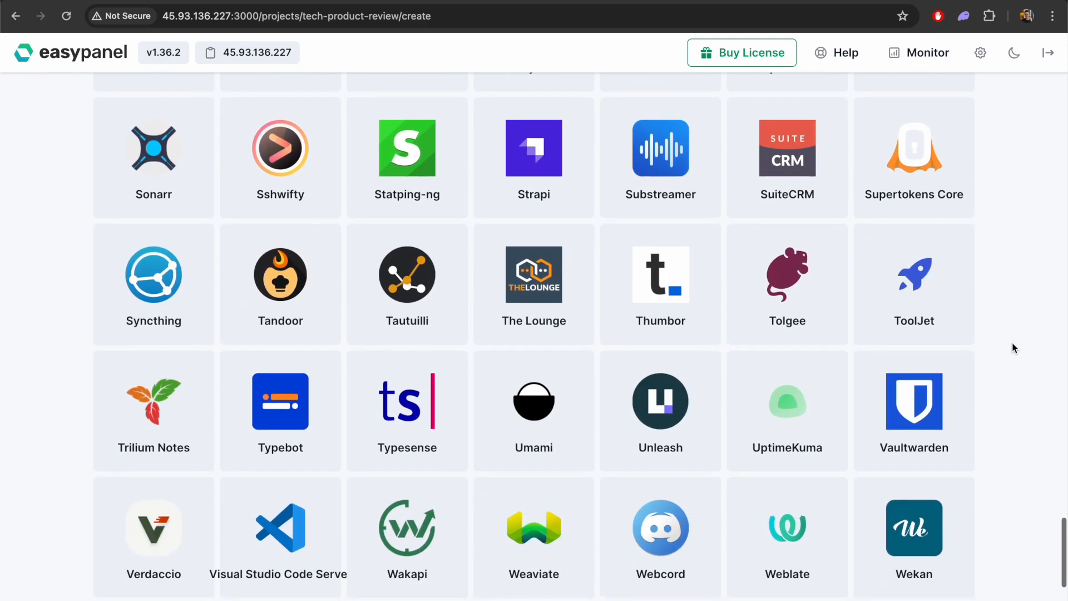
scroll(1012, 348, up, 4)
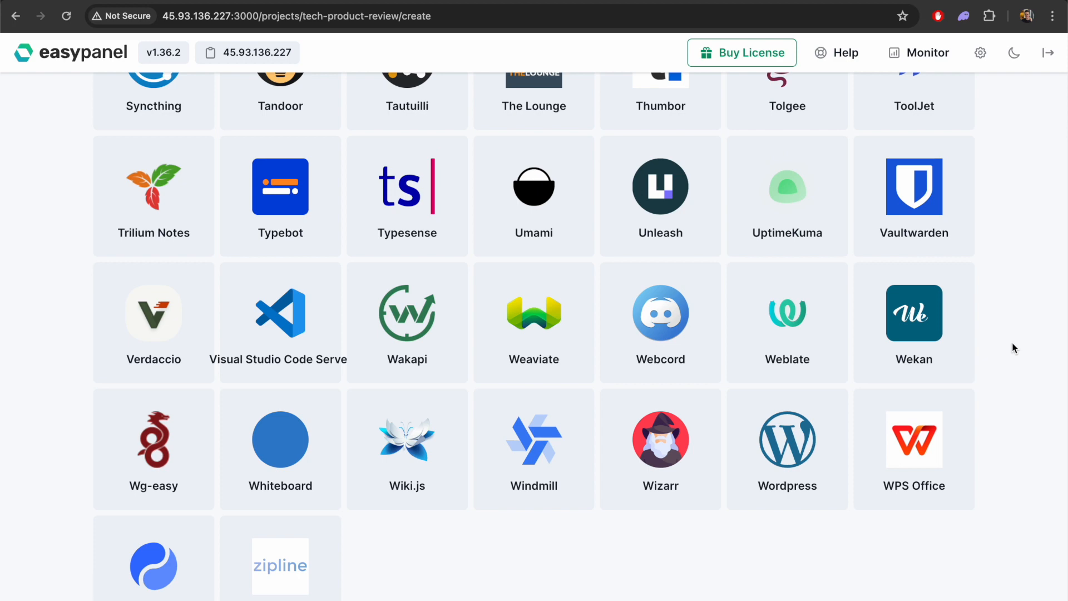
click(783, 441)
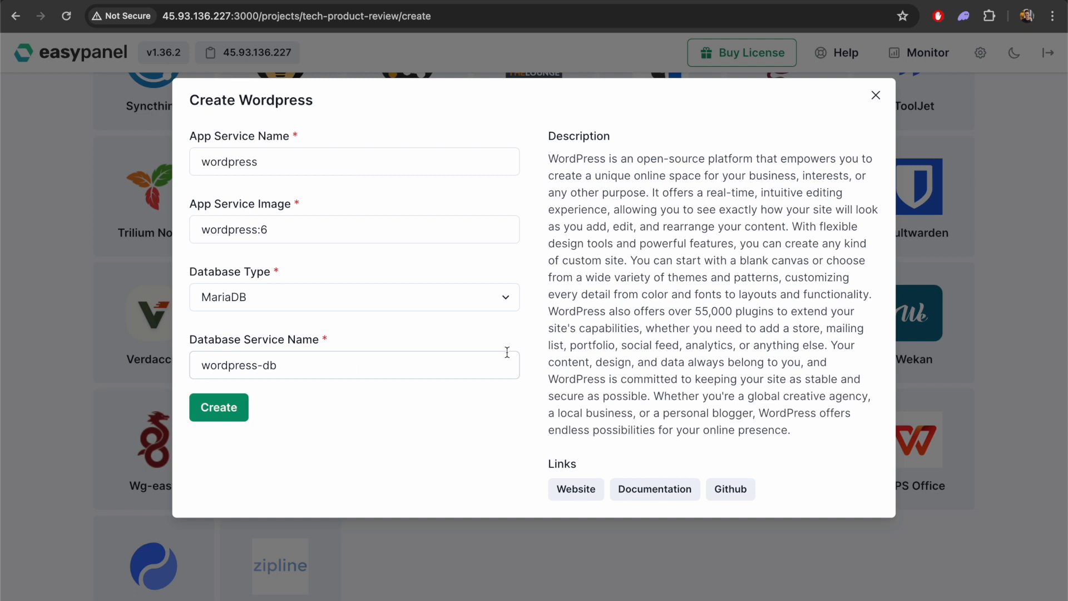
click(216, 408)
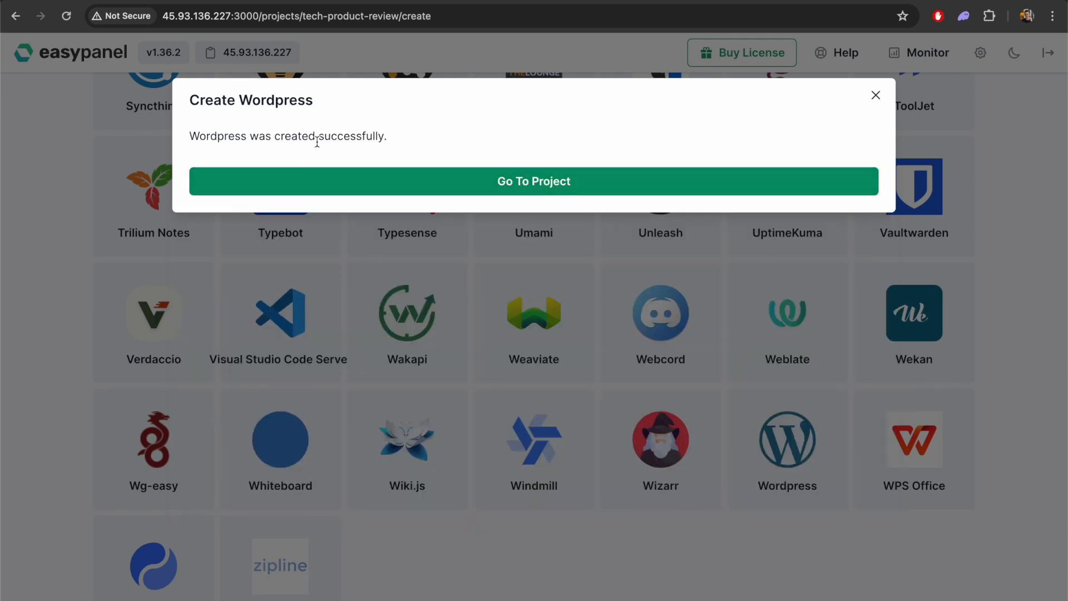
click(550, 188)
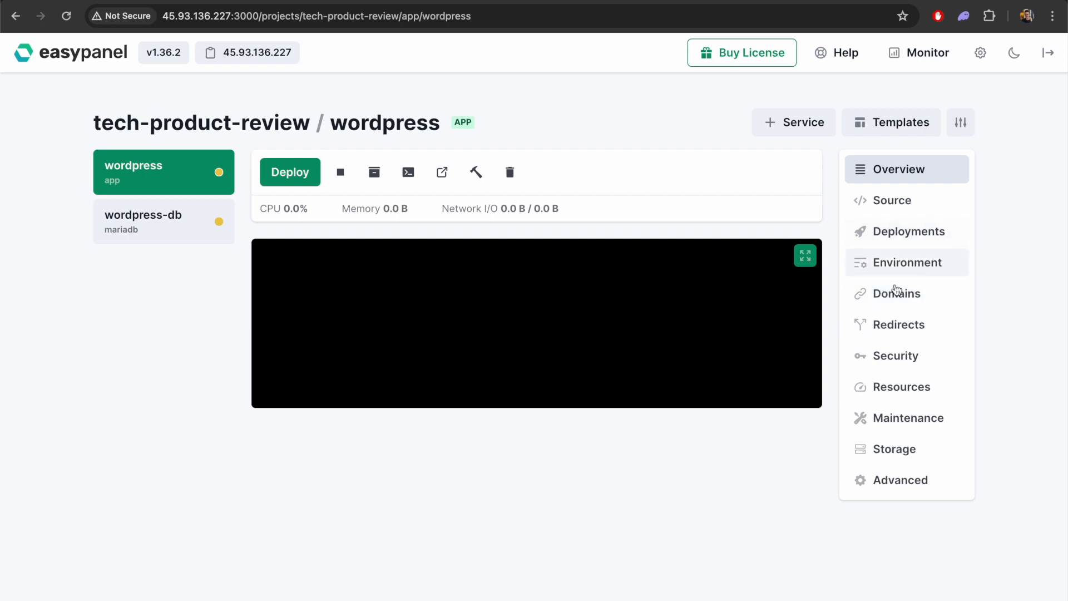
Open the WordPress app and install it in English (United States) with the site title Tech Product Review and the username admin
click(442, 175)
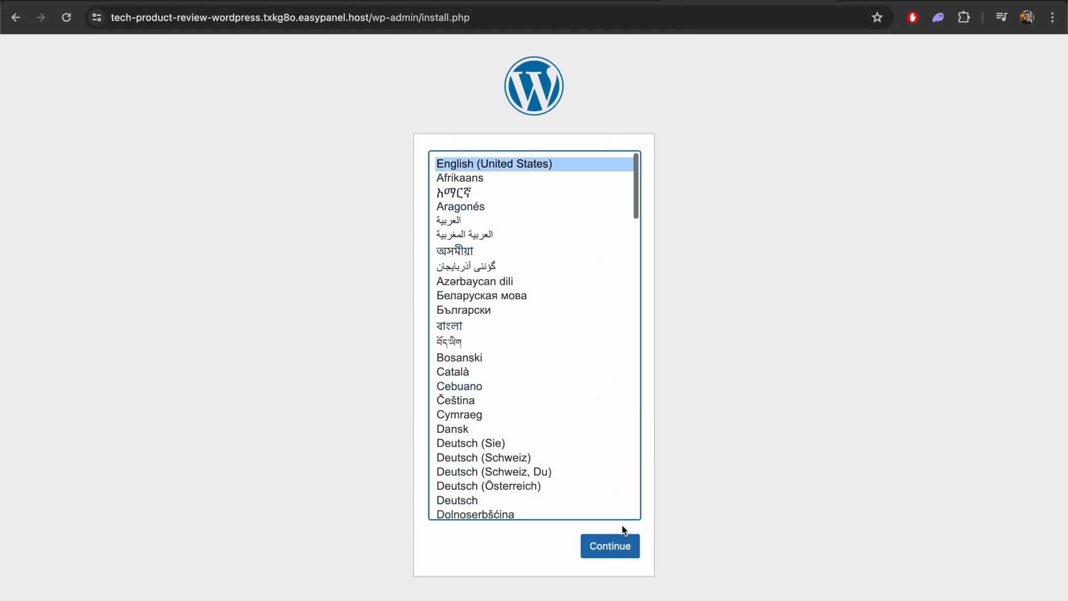
click(607, 549)
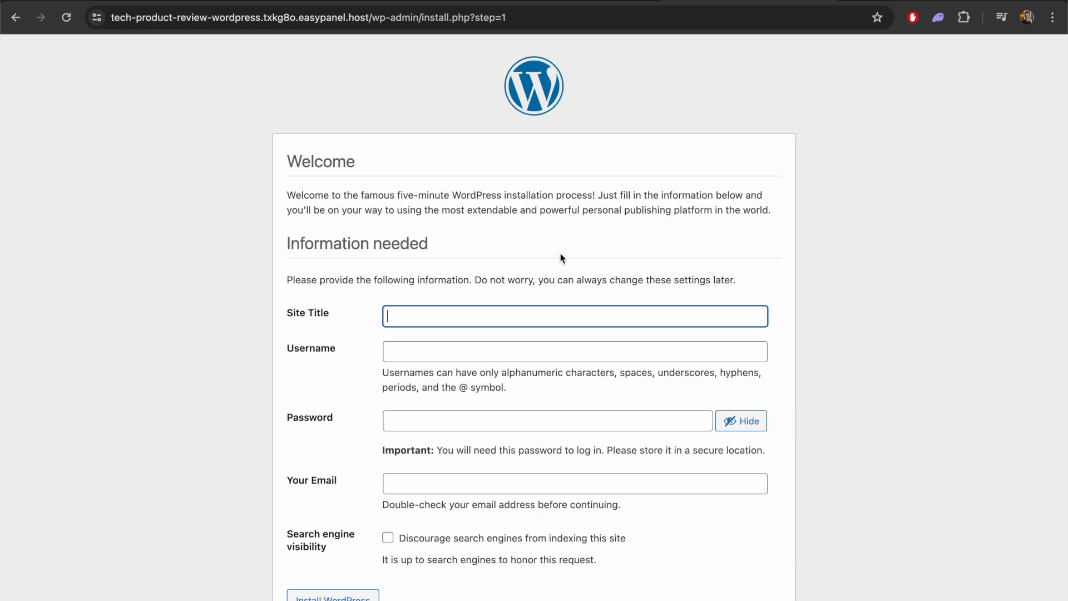
click(564, 316)
text(Tech Produc)
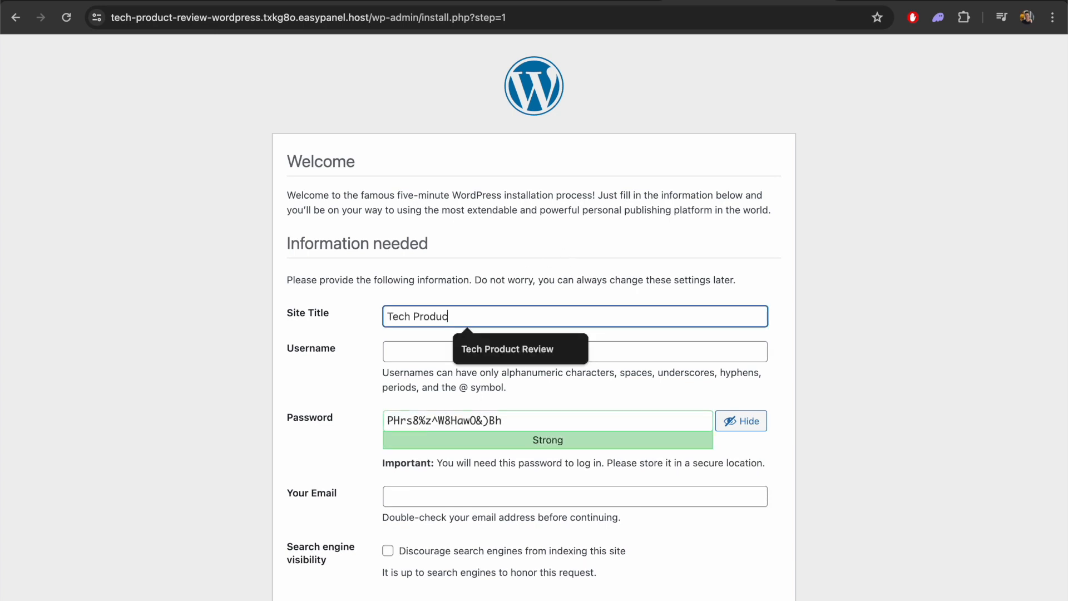
click(490, 348)
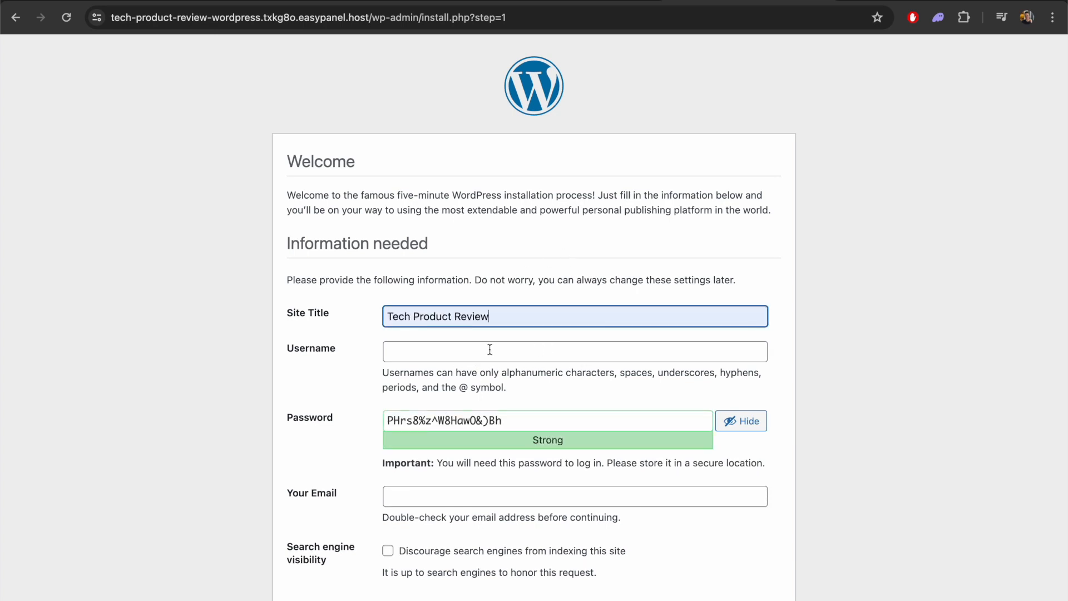
click(489, 349)
text(admin)
click(860, 363)
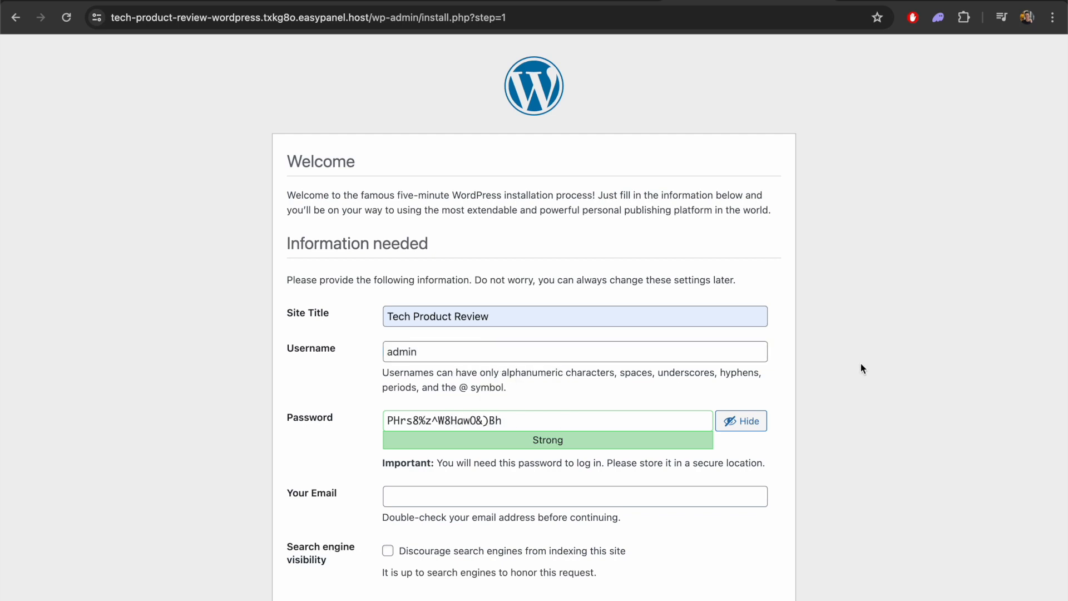
scroll(860, 363, down, 1)
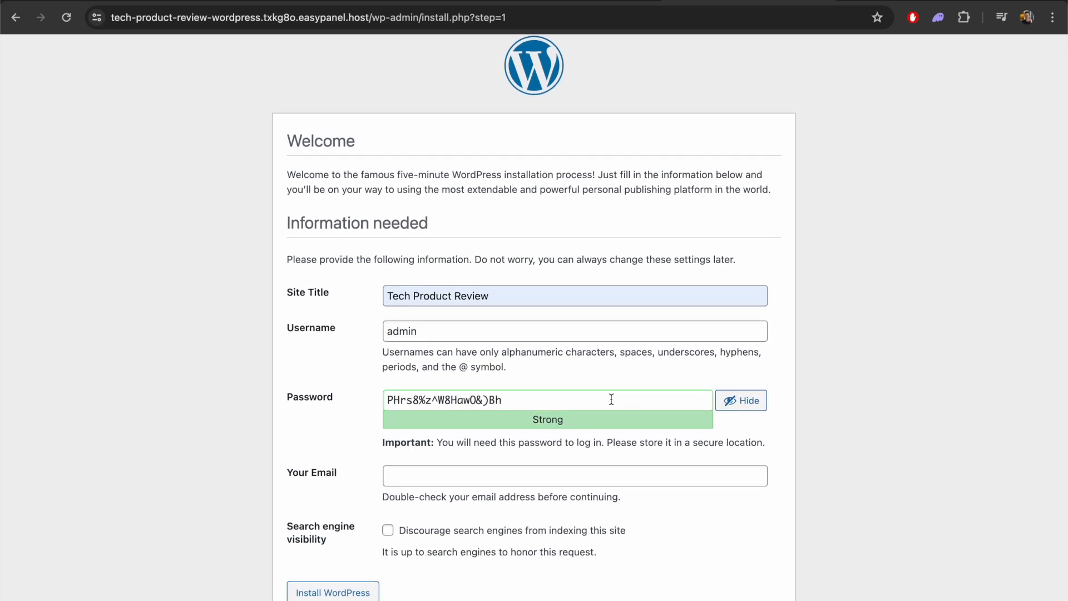
click(741, 400)
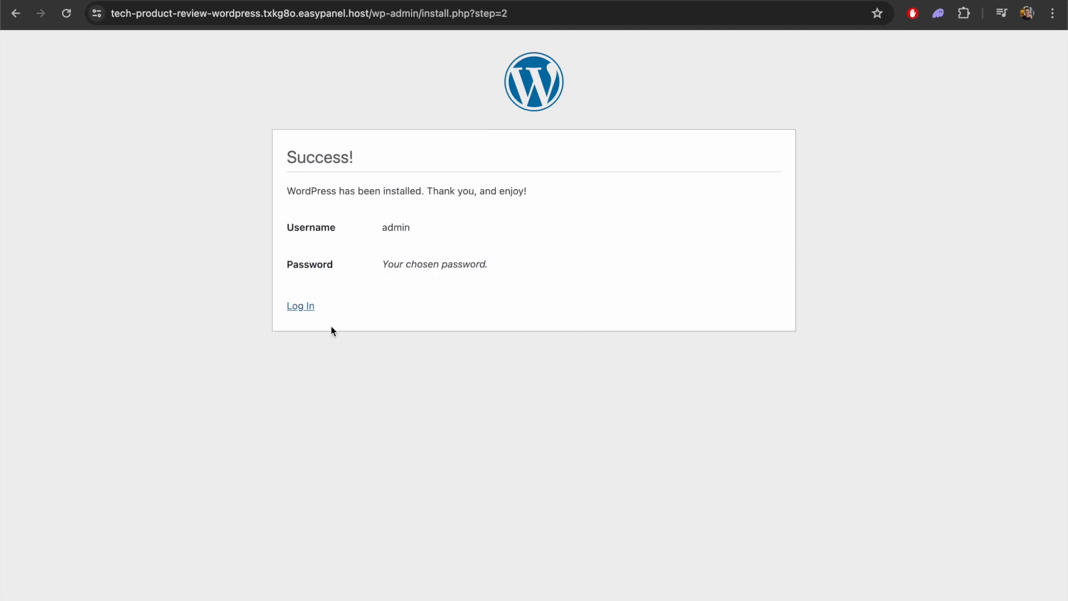
Log in to the WordPress dashboard as admin with the account password
click(304, 308)
click(593, 205)
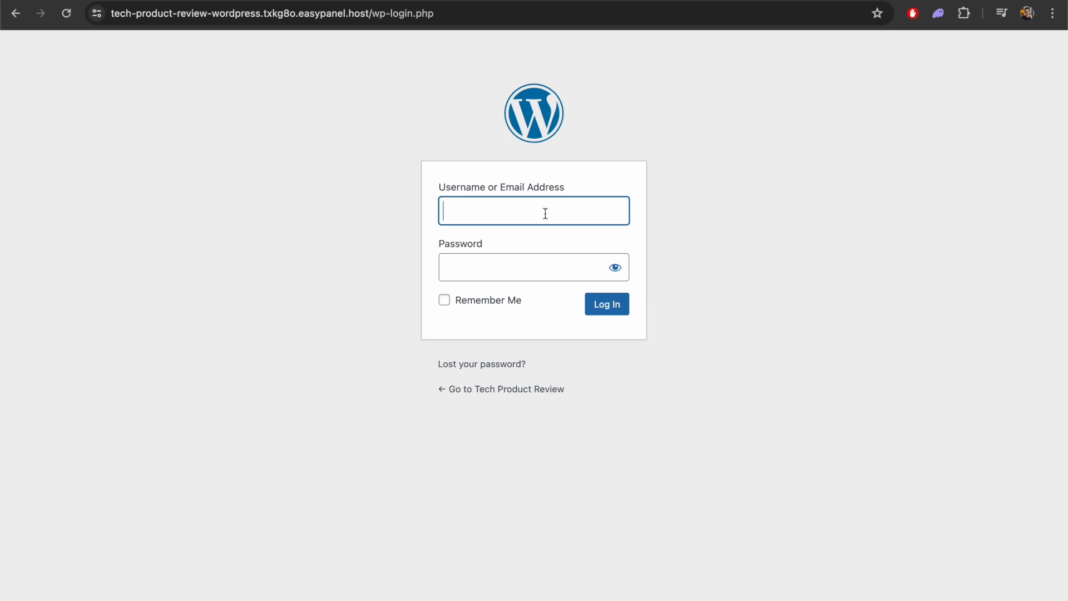
text(admin)
click(489, 264)
key(super+v)
click(608, 313)
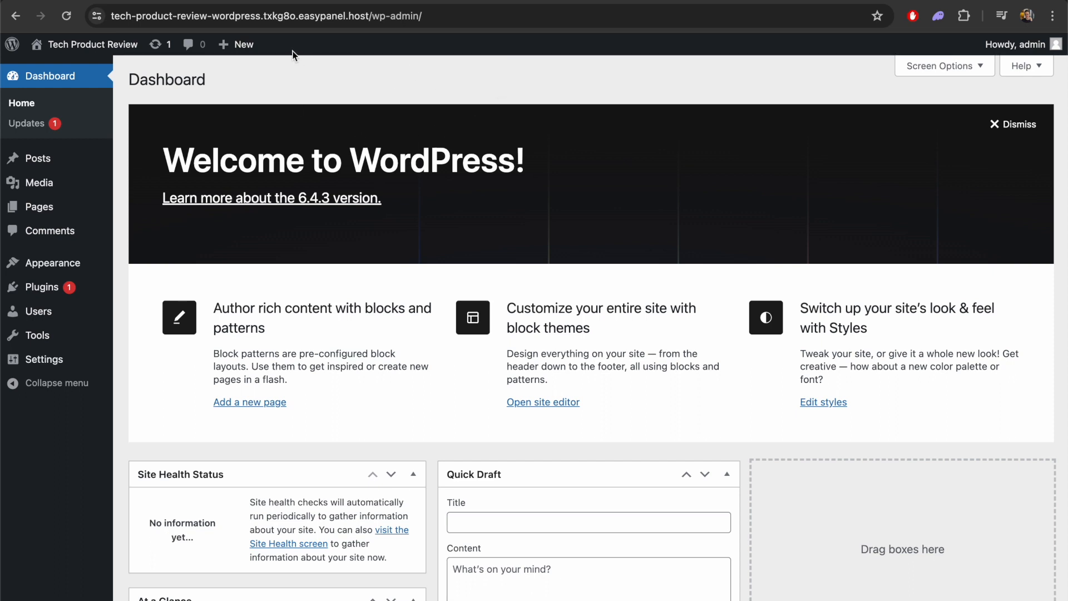
Switch to the Hostinger panel and open the DNS / Nameservers settings of the techproductreview.net domain
click(334, 16)
click(385, 72)
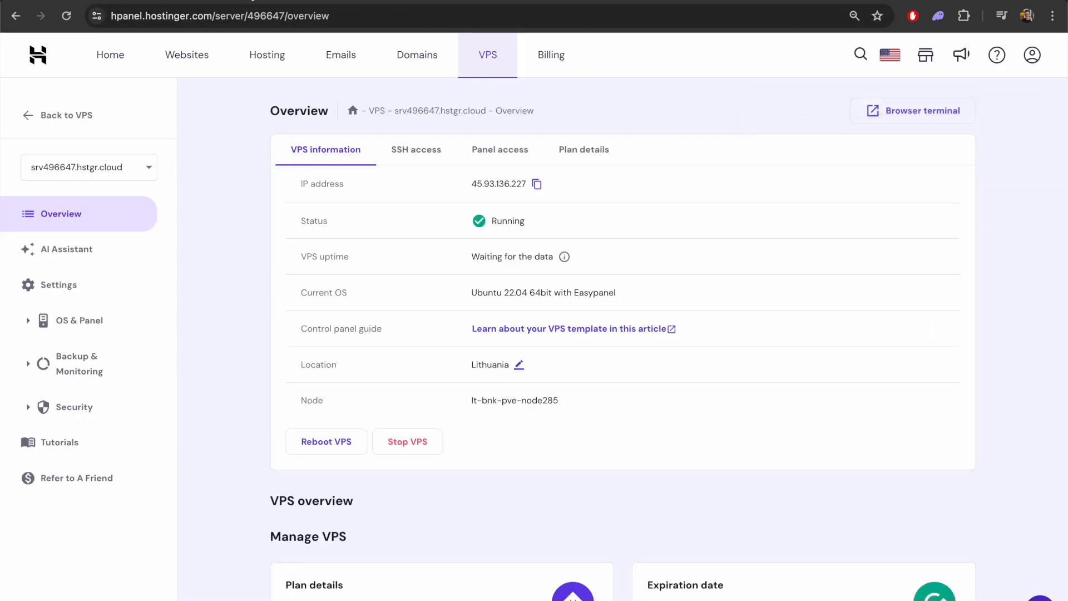
click(393, 58)
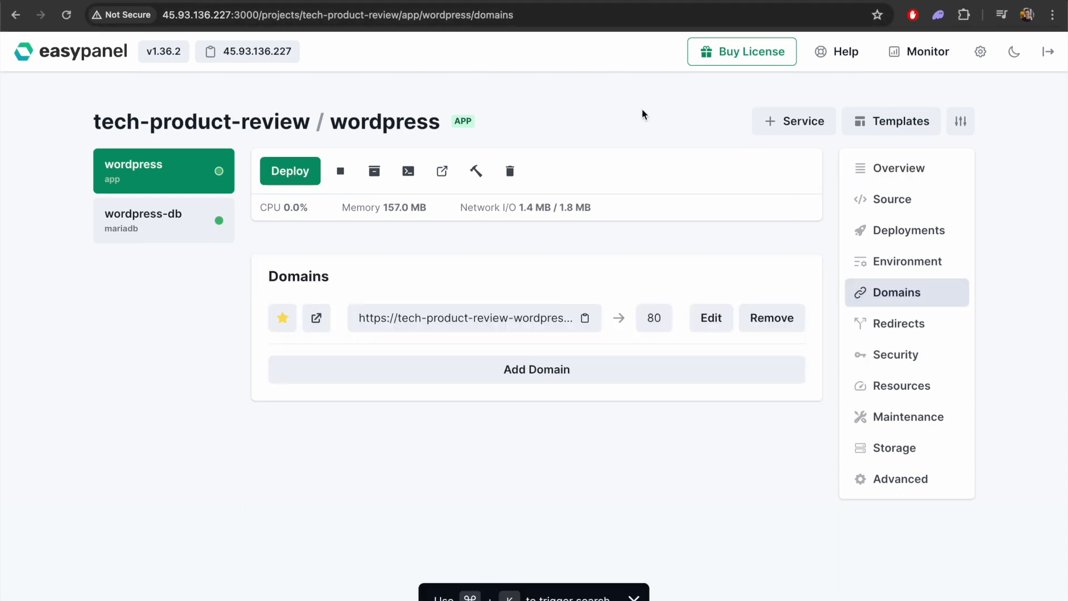
click(239, 55)
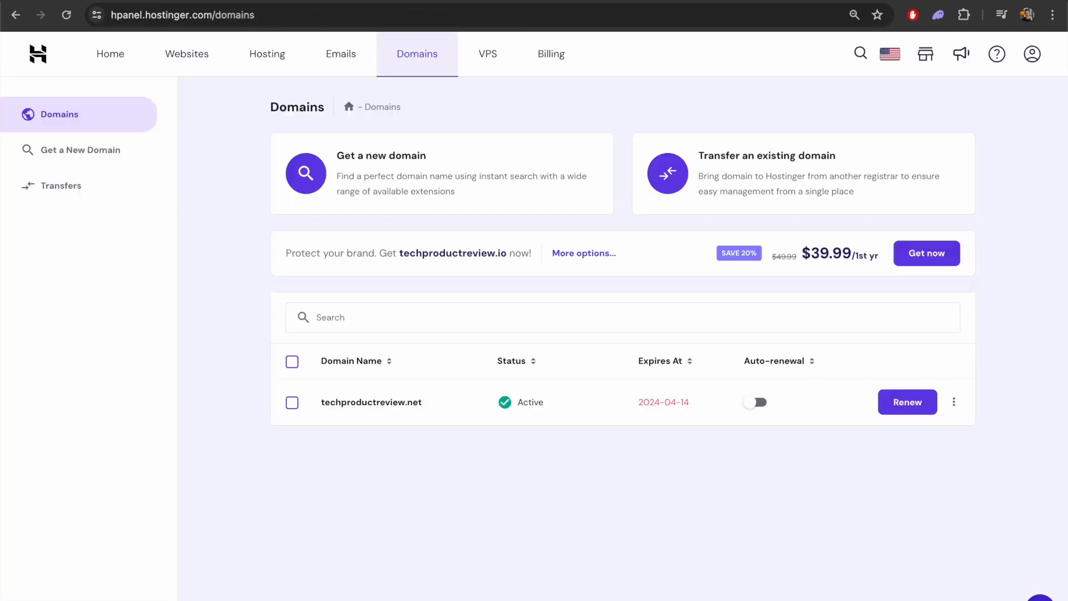
click(953, 401)
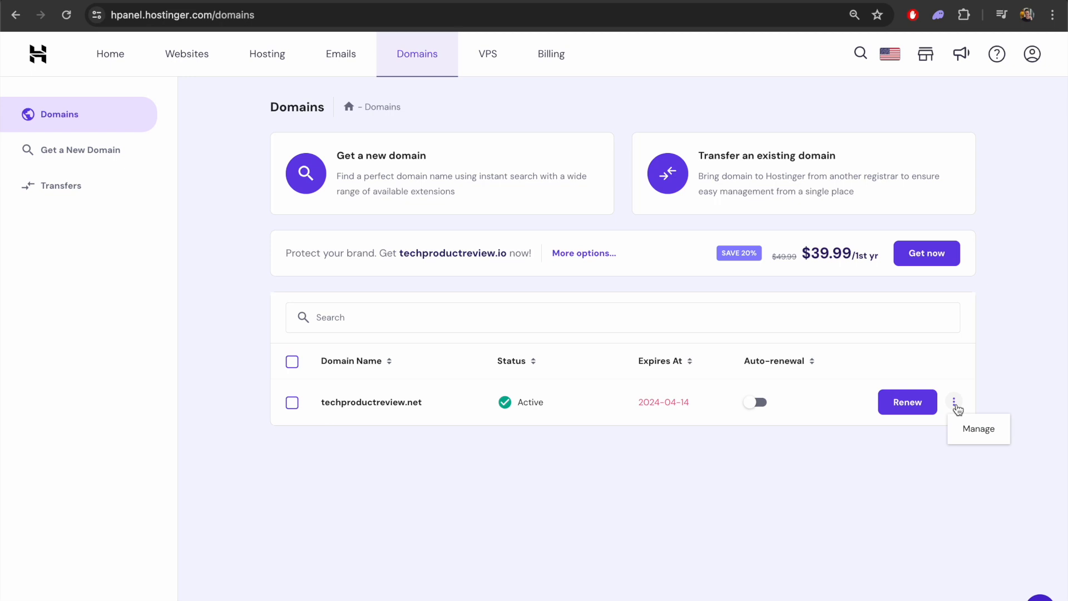
click(977, 431)
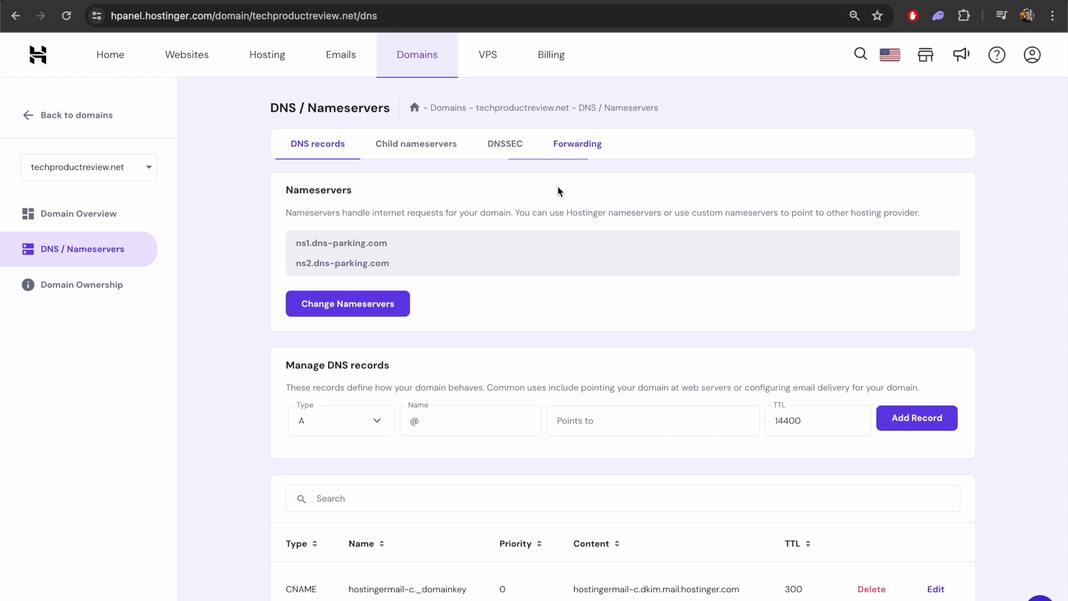
Edit the domain's @ A record to point to 45.93.136.227 with a TTL of 120 and update it
scroll(557, 189, down, 15)
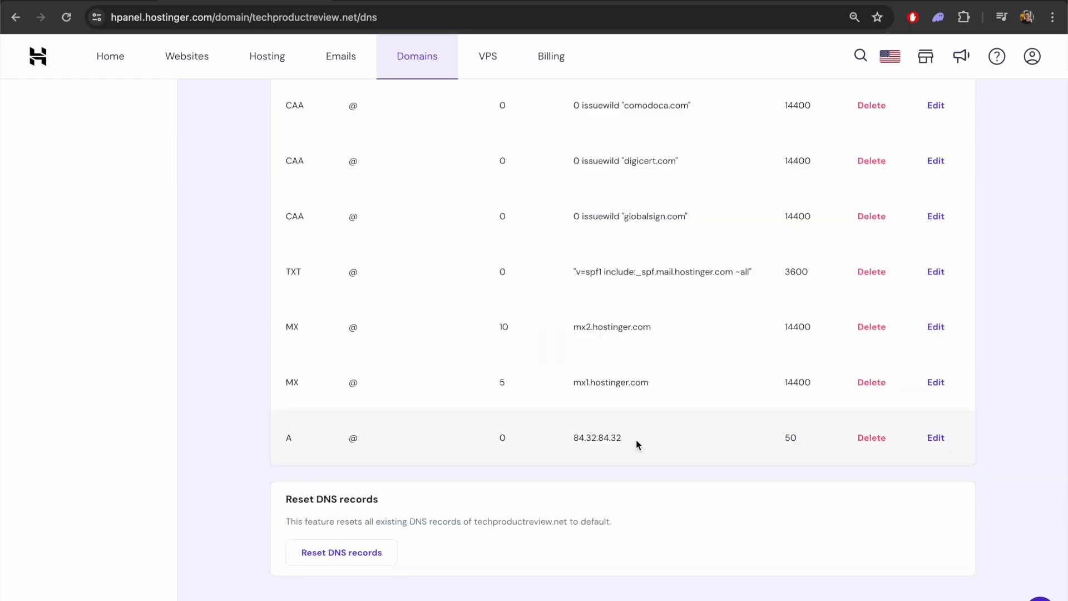
click(934, 439)
double_click(443, 348)
text(45.93.136.227)
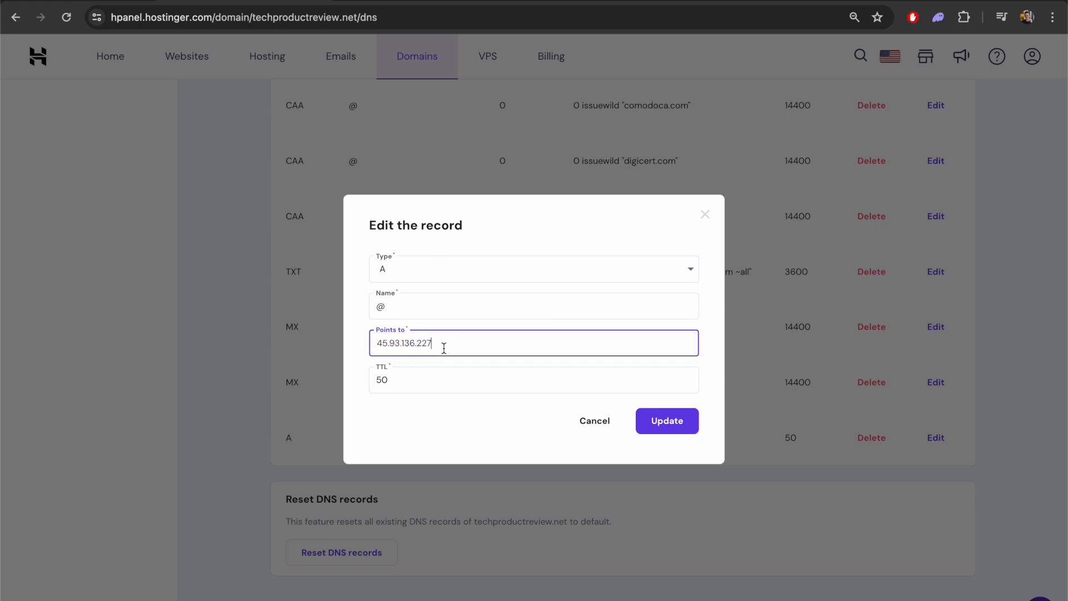
click(672, 429)
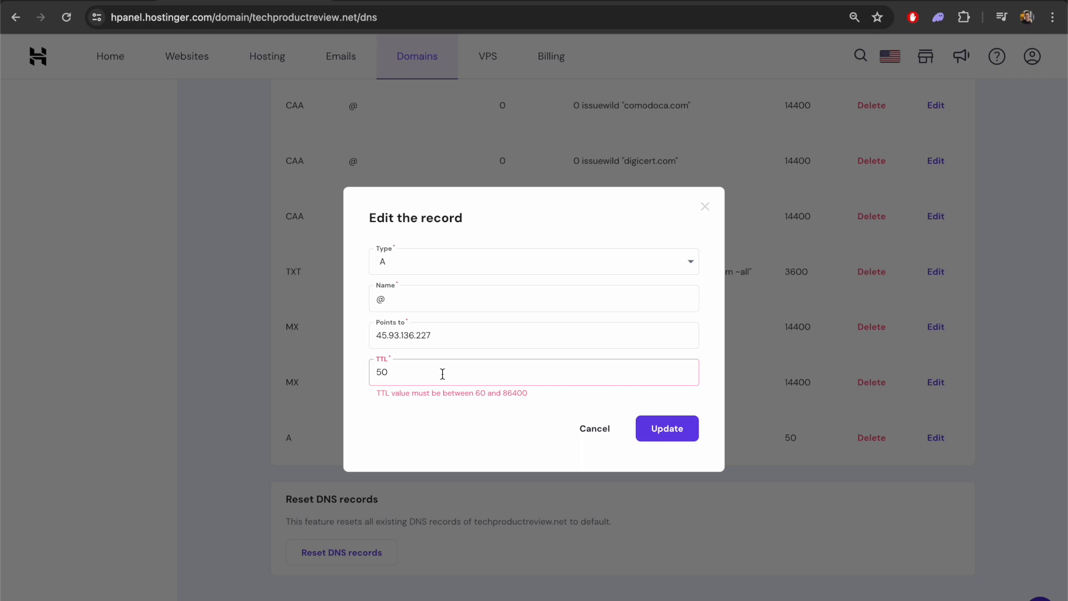
drag(441, 372, 354, 381)
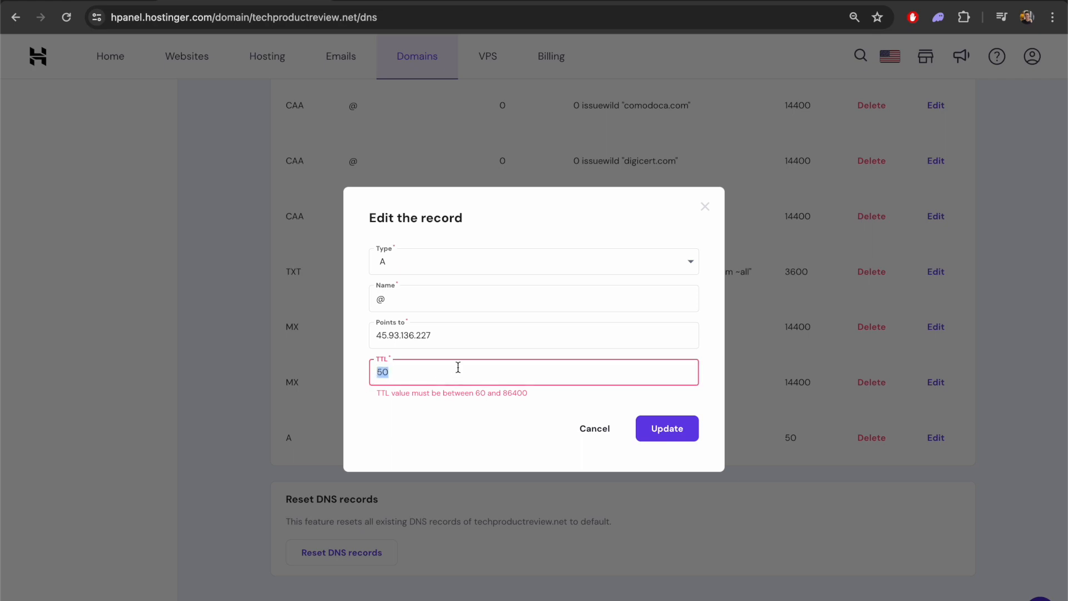
text(120)
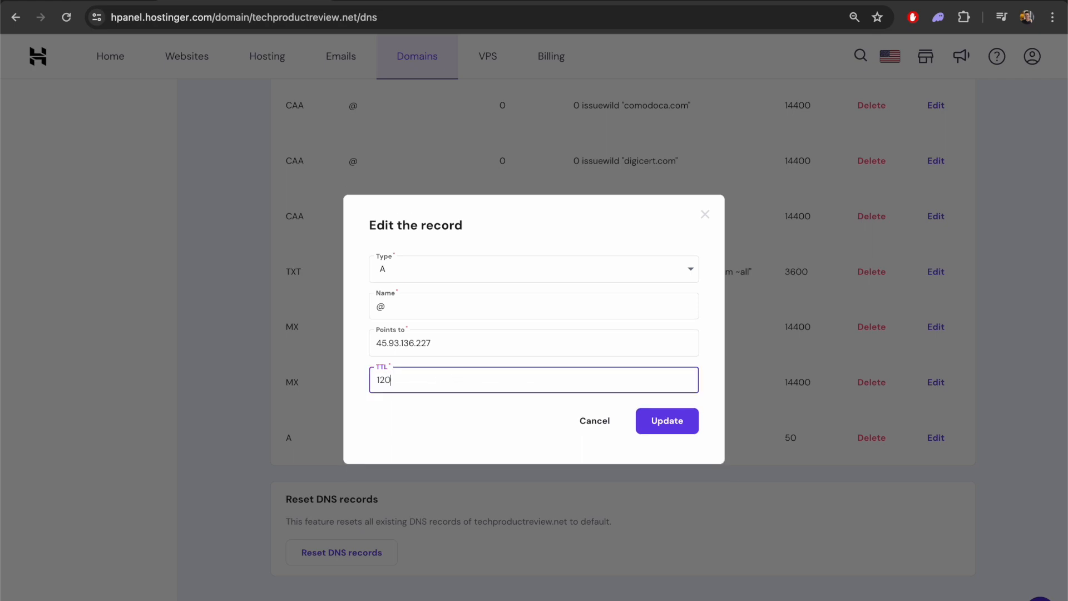
click(680, 430)
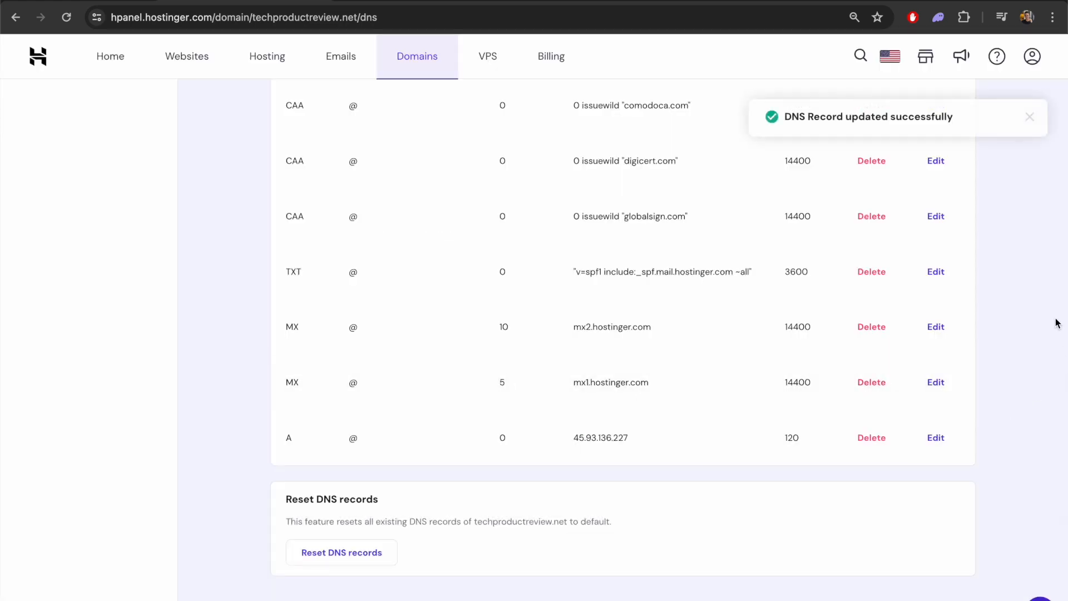
scroll(1056, 324, up, 2)
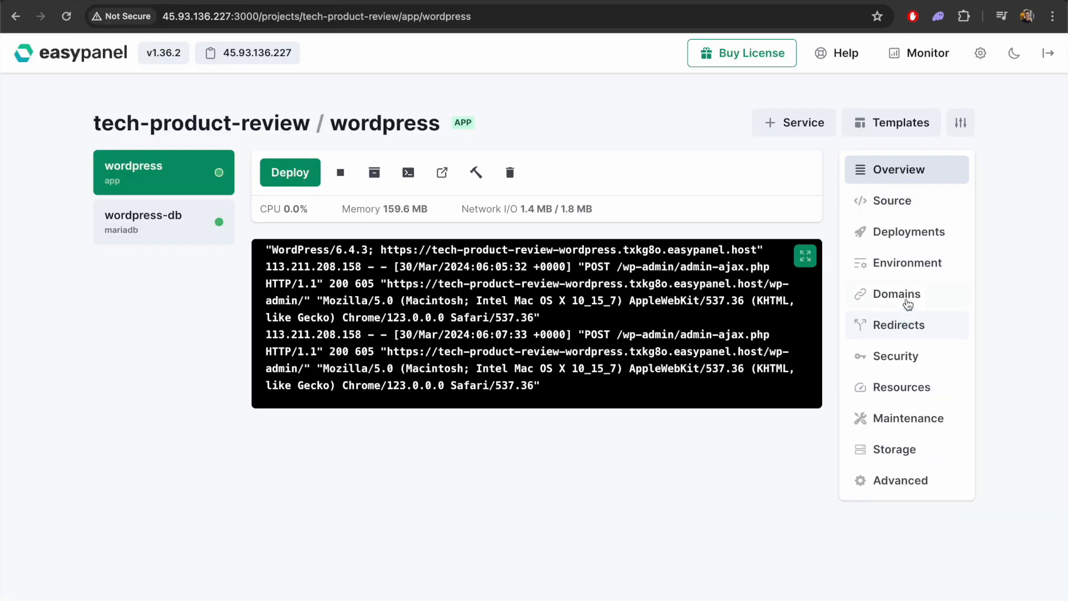
Switch to Easypanel, add the HTTPS domain techproductreview.net on port 80 to the WordPress app, and make it the primary domain
click(865, 299)
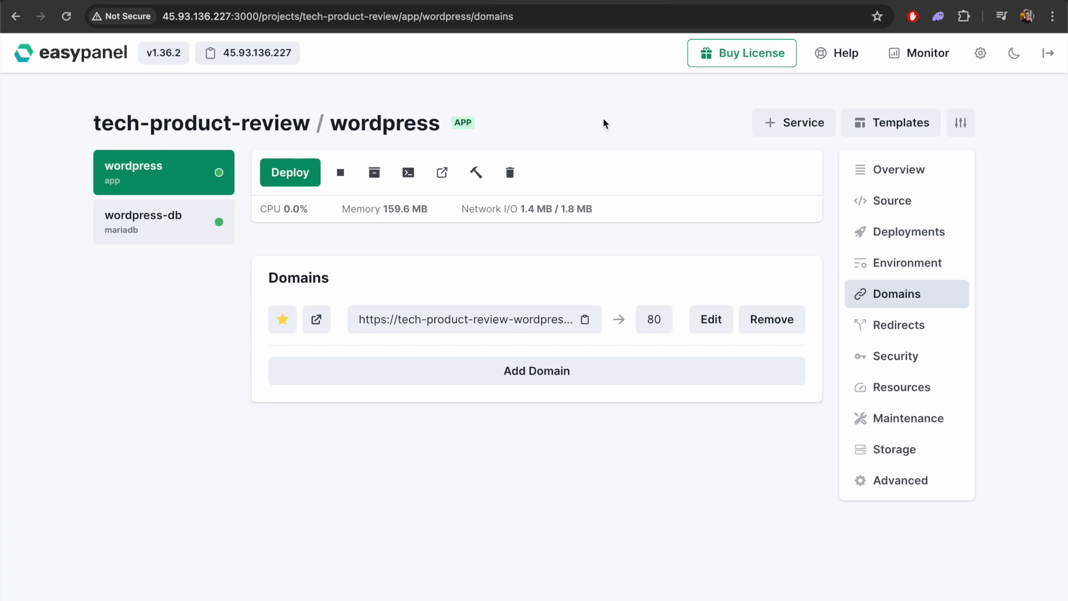
click(527, 368)
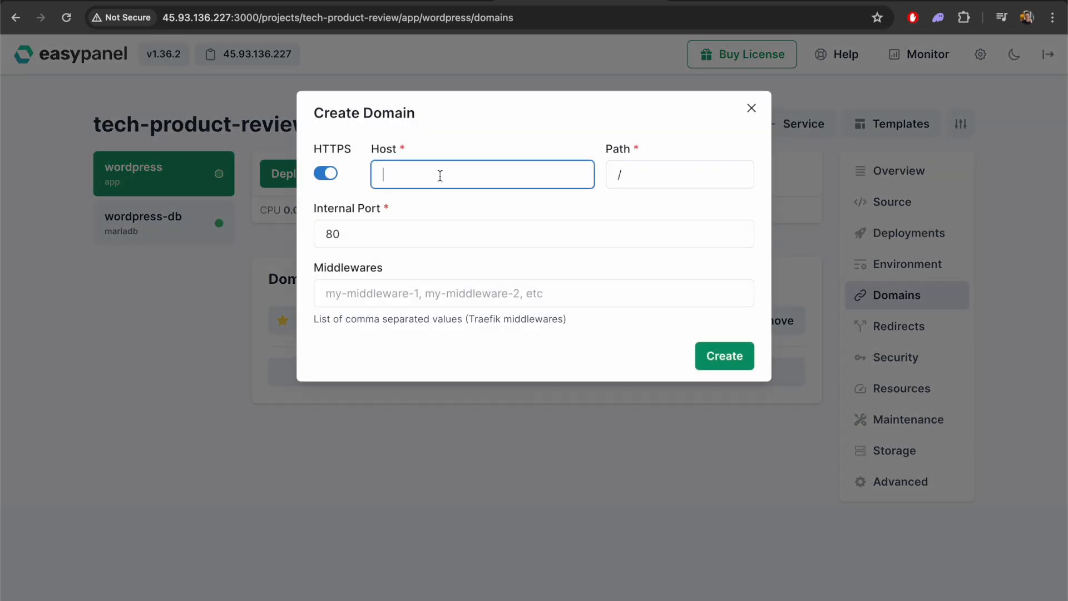
text(techproductreview.net)
click(489, 209)
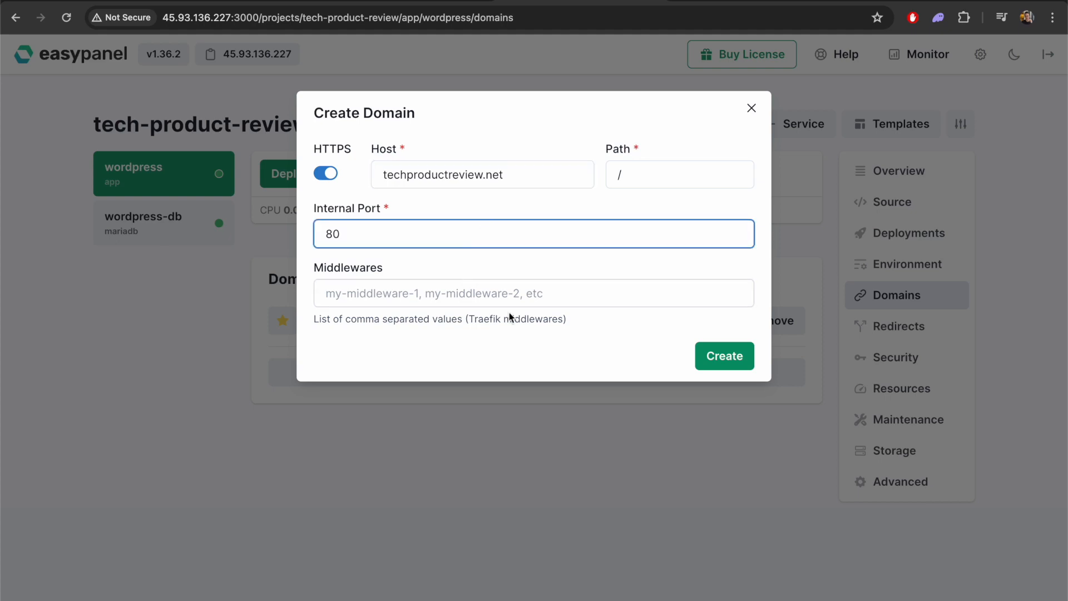
click(723, 357)
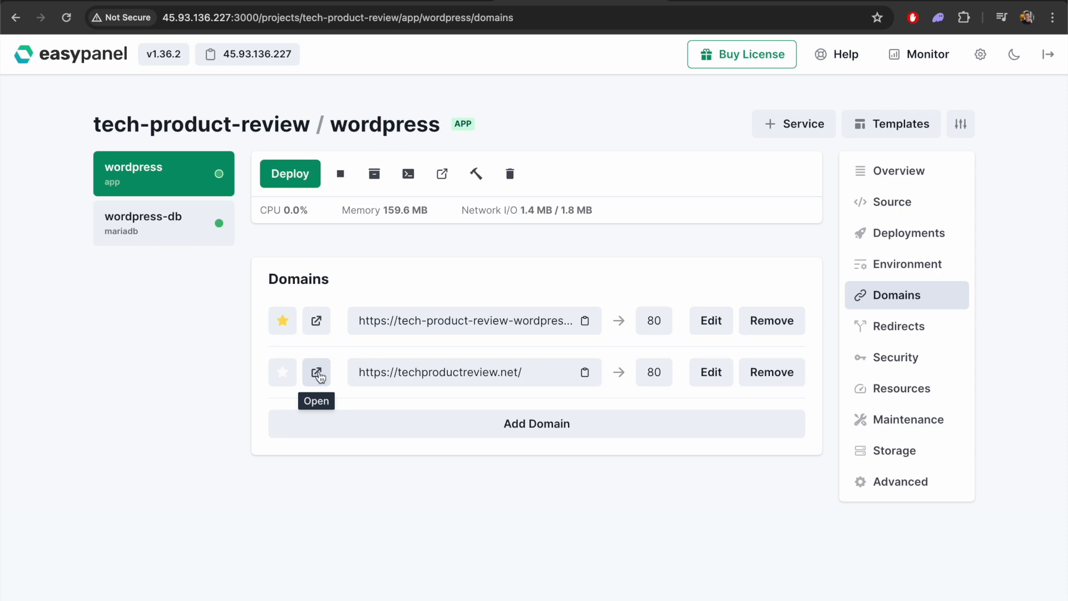
click(281, 376)
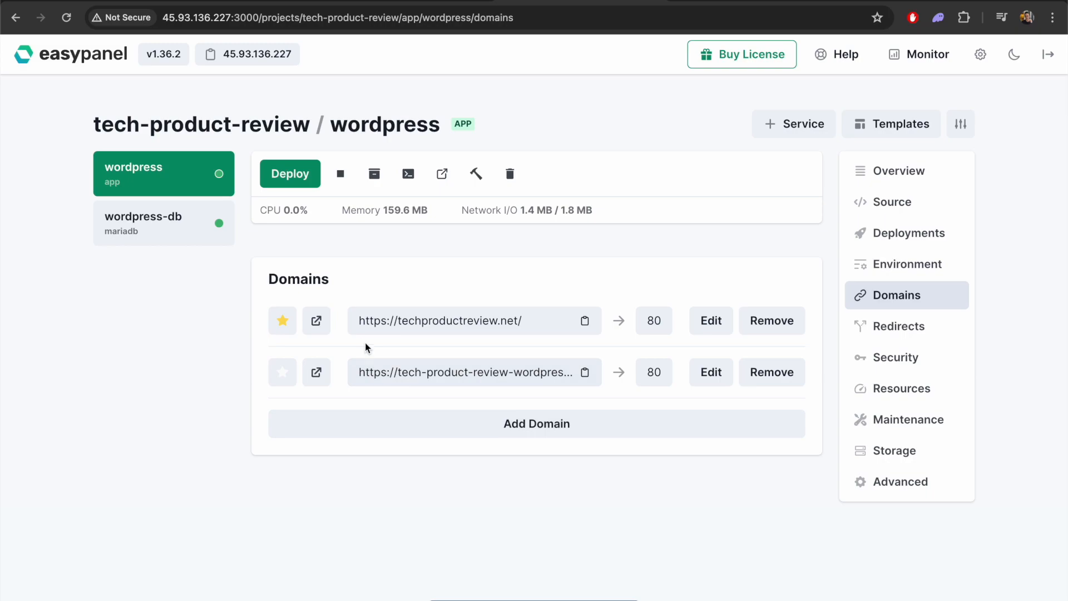
Open techproductreview.net from the app's domain list and look through the site's home page
click(317, 321)
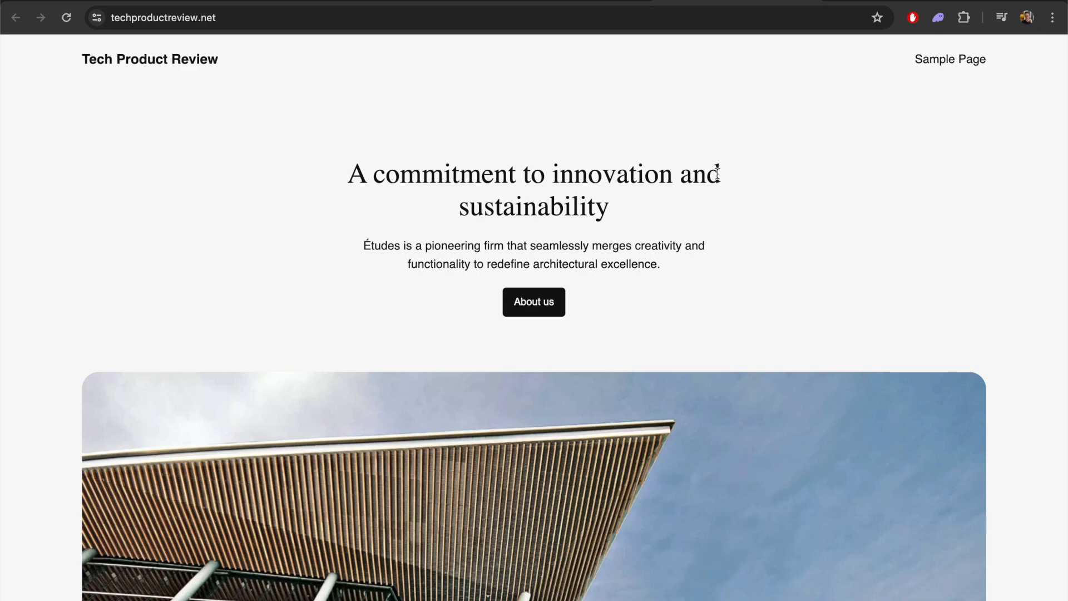
scroll(734, 239, down, 20)
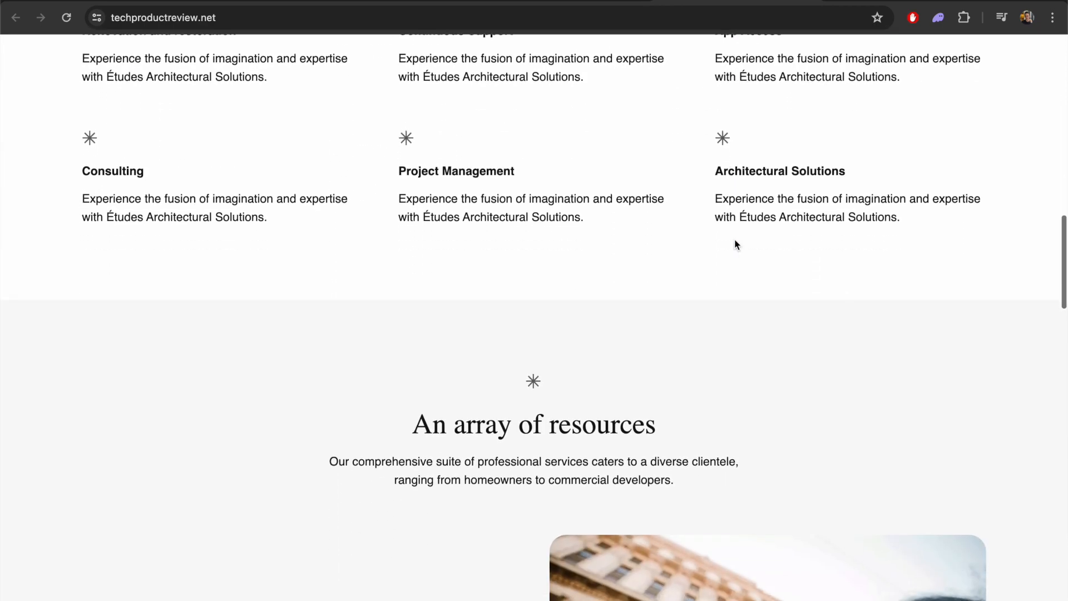
scroll(734, 243, up, 12)
scroll(734, 239, up, 10)
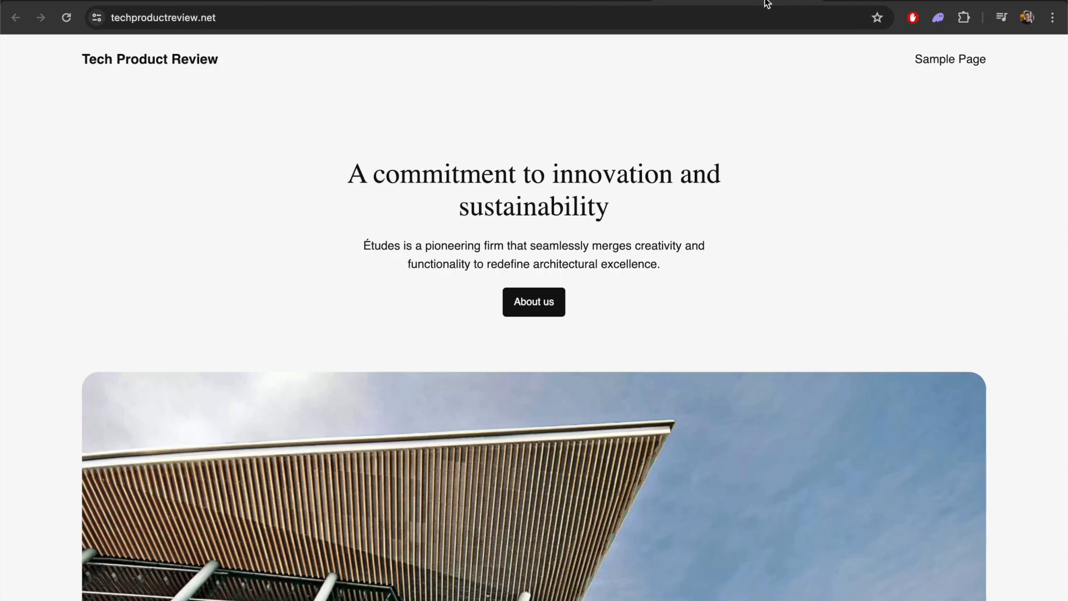
Return to the Easypanel dashboard and create a new project named fitness-blog
click(584, 0)
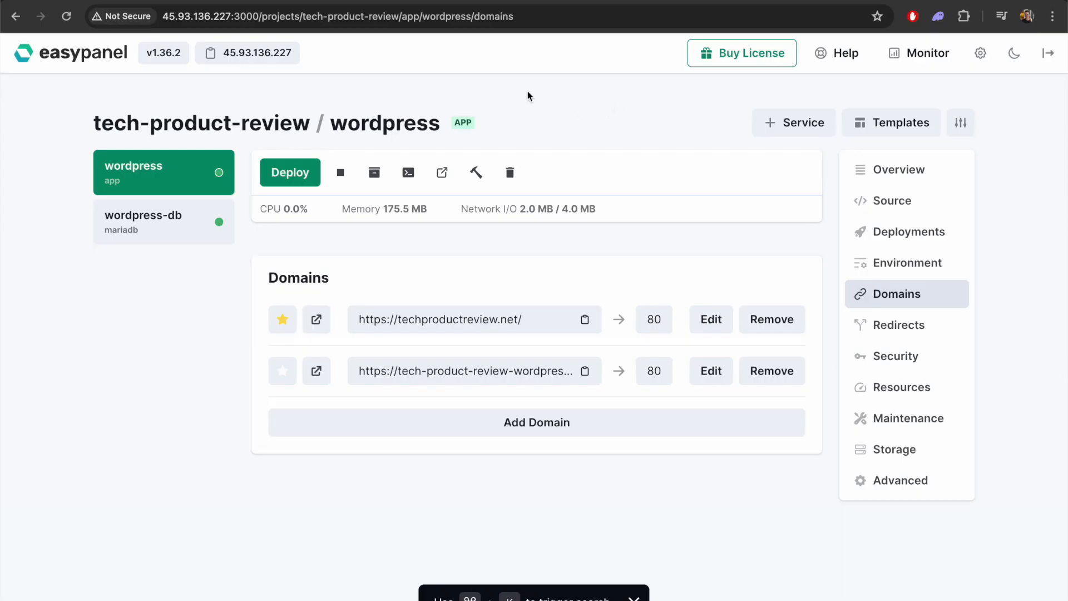
click(75, 63)
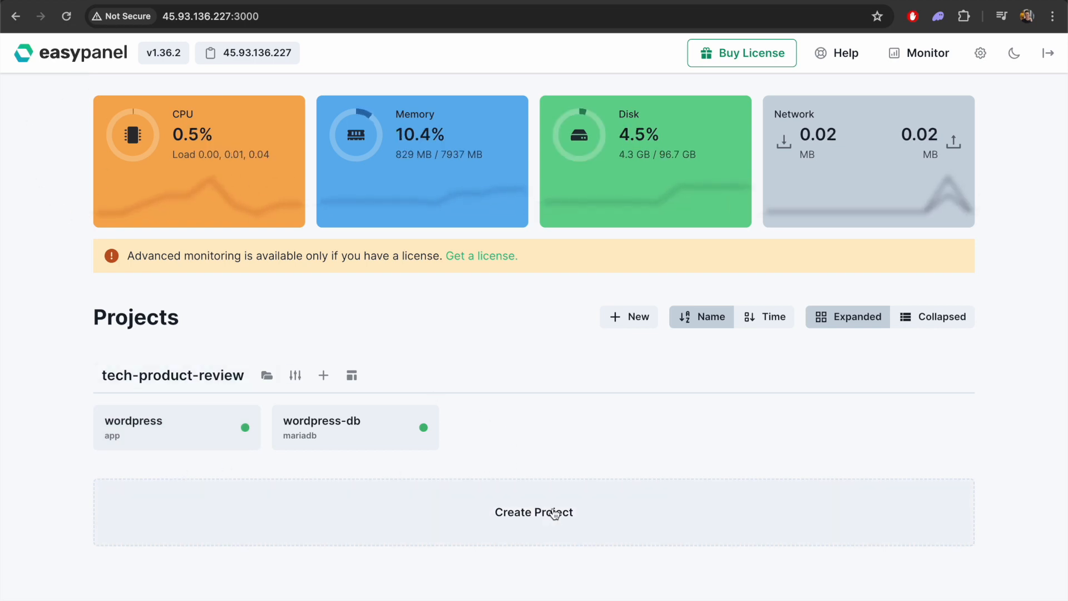
click(516, 504)
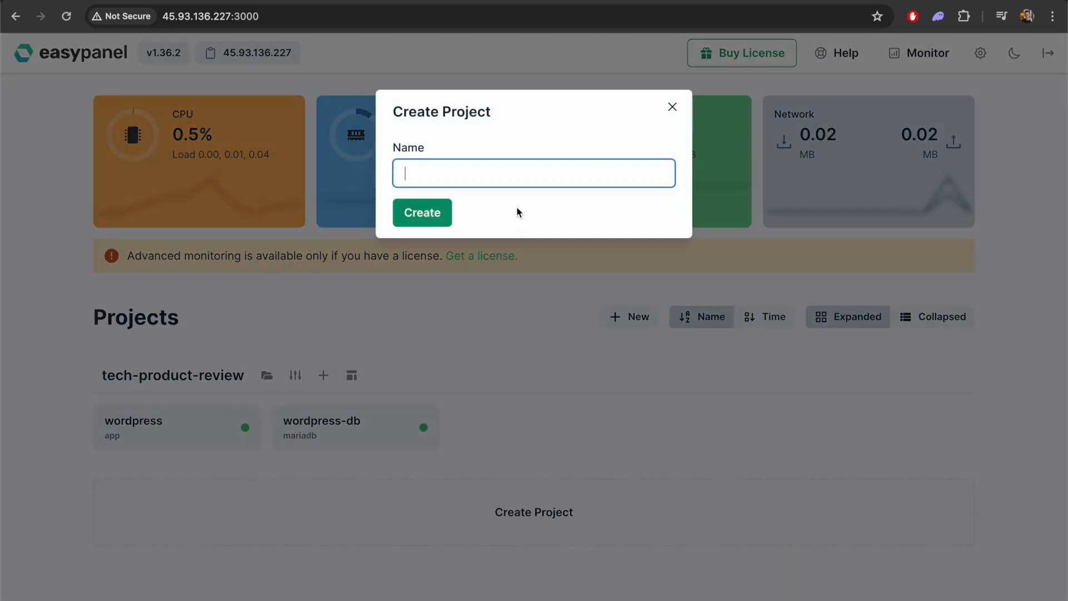
text(fitne)
text(ss-website)
key(alt+shift+Left)
text(blog)
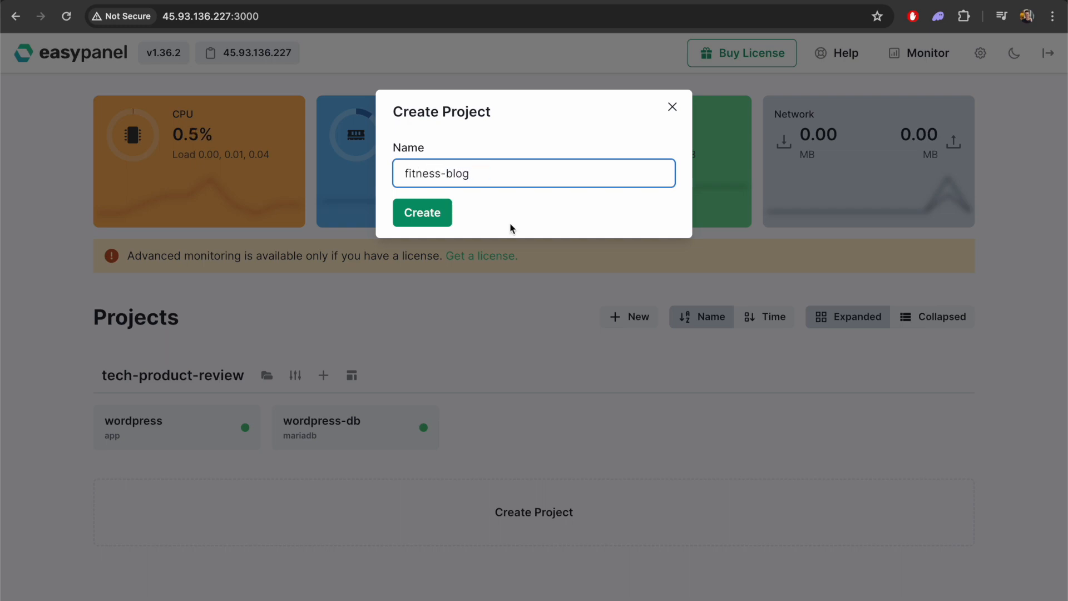
click(432, 215)
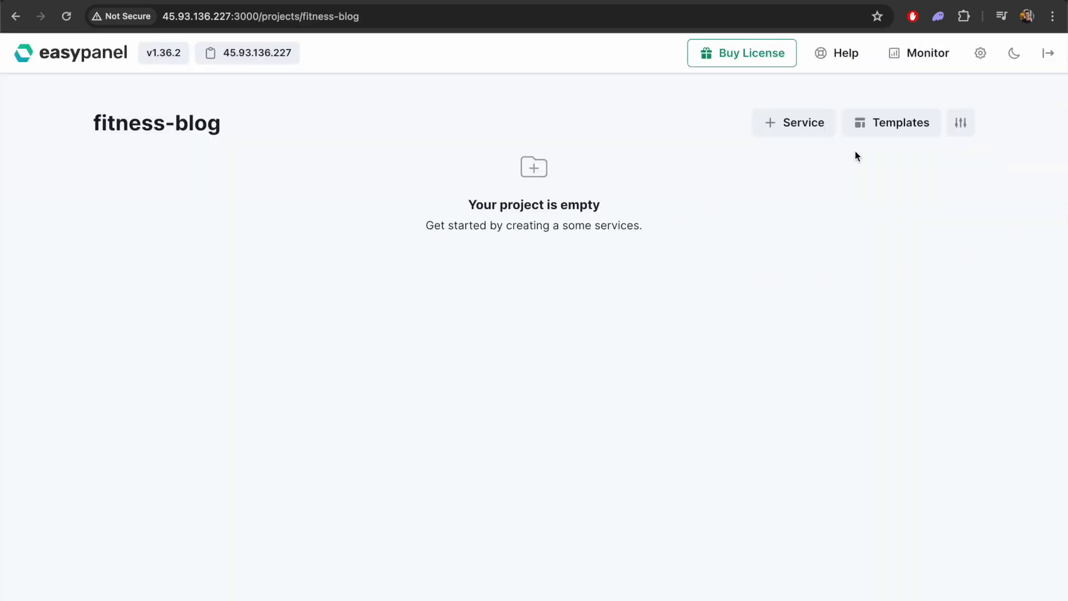
Add a WordPress service to fitness-blog from the Wordpress template, keeping the image wordpress:6 and a MariaDB database, and go to the project
click(899, 127)
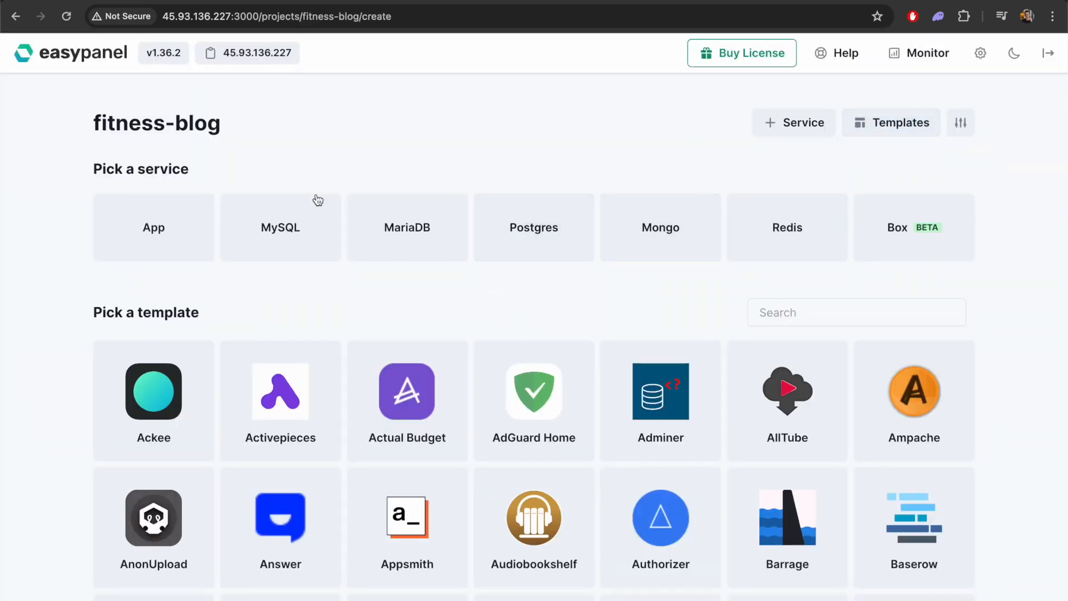
click(837, 303)
text(we)
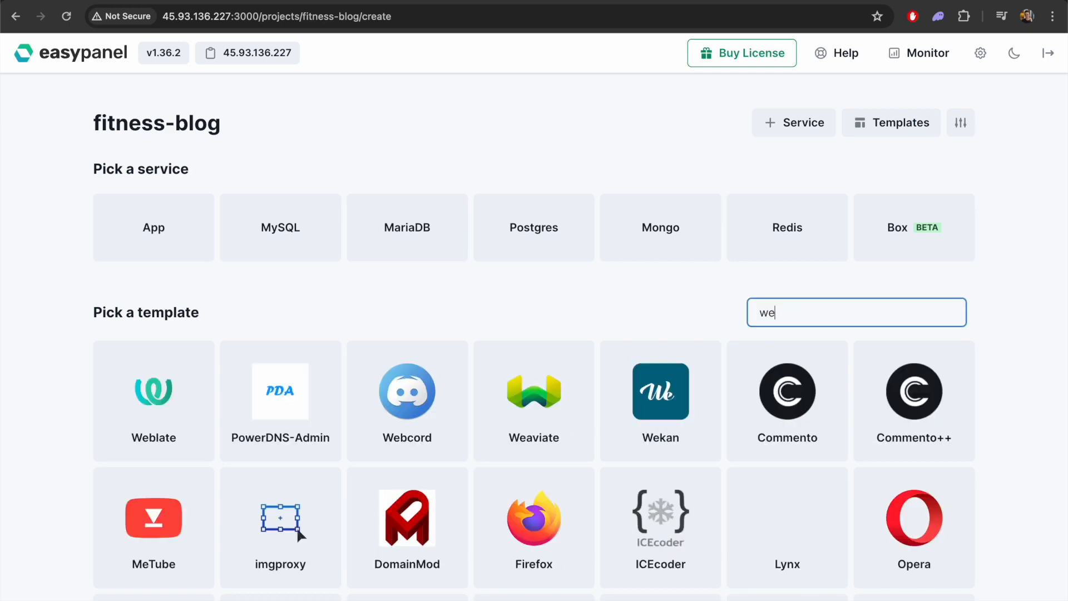
key(BackSpace)
text(ord)
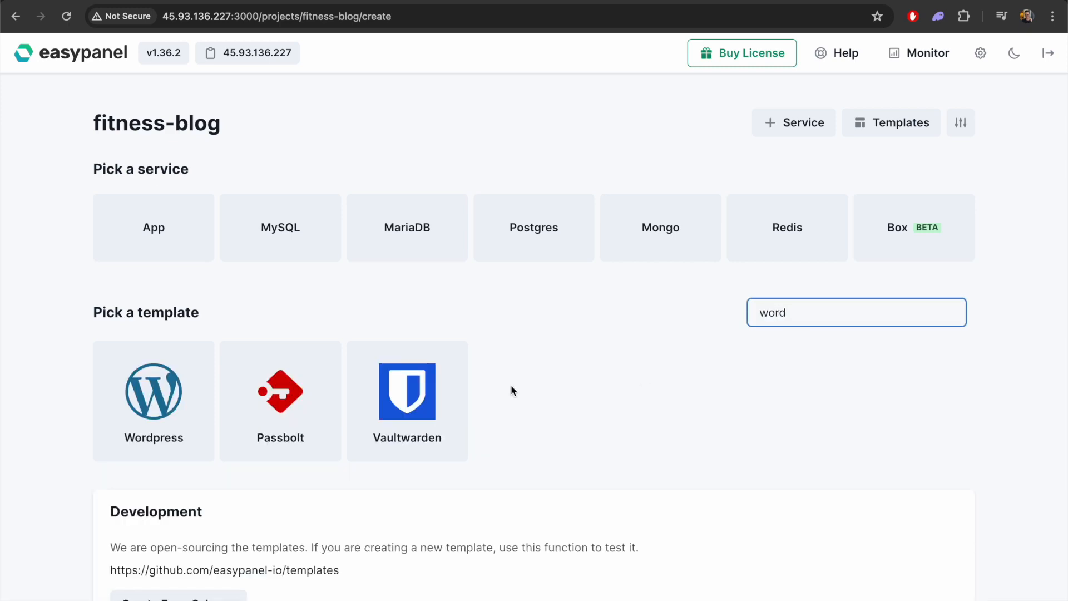
click(155, 391)
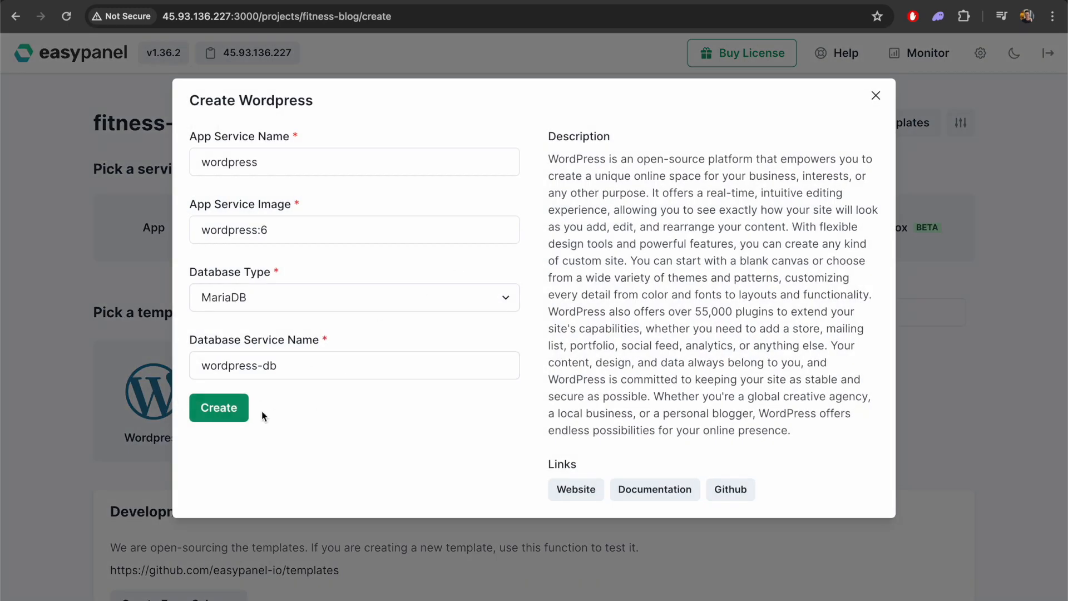
click(219, 408)
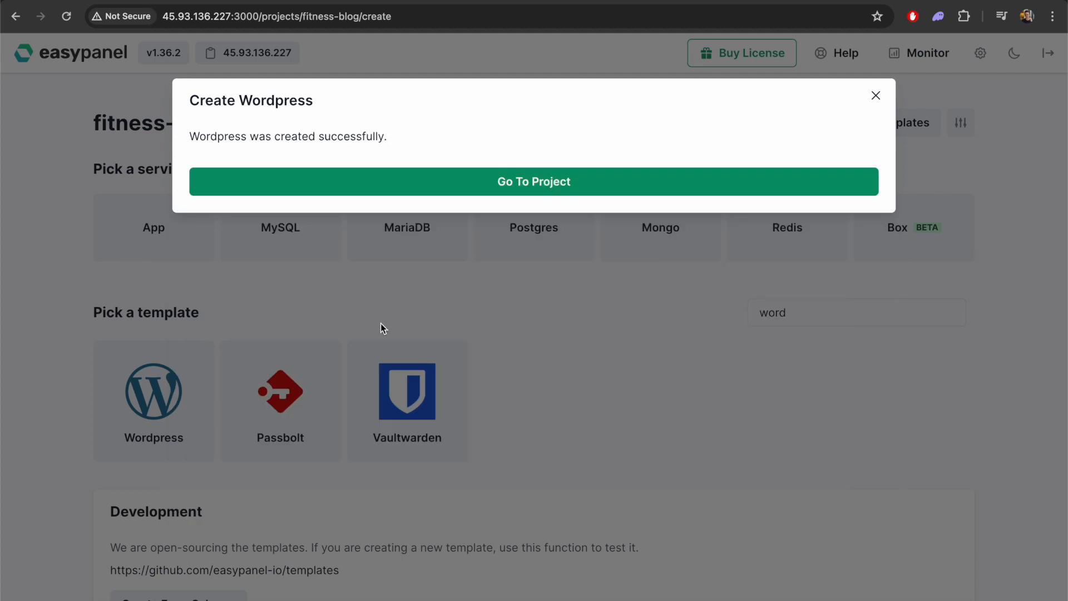
click(528, 183)
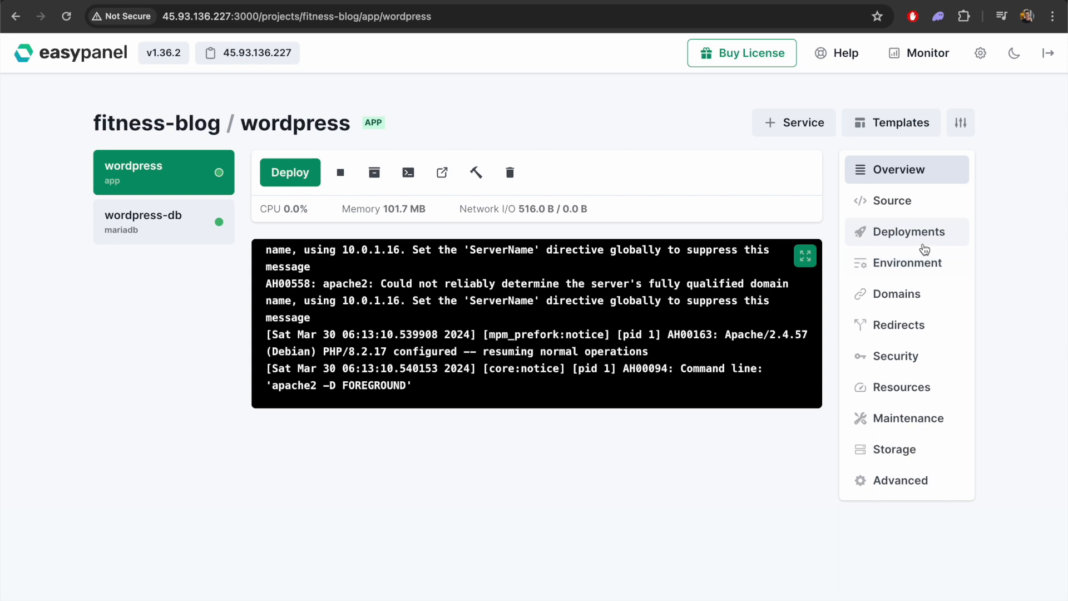
Open the domain settings of the fitness-blog WordPress app and copy the server's IP address
click(911, 294)
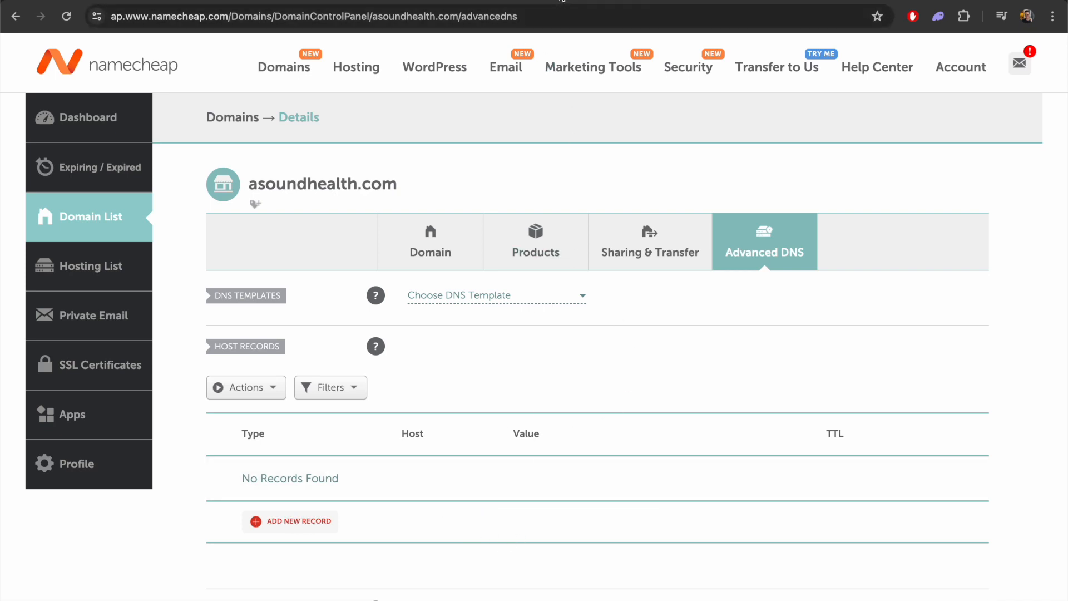
click(562, 1)
click(257, 53)
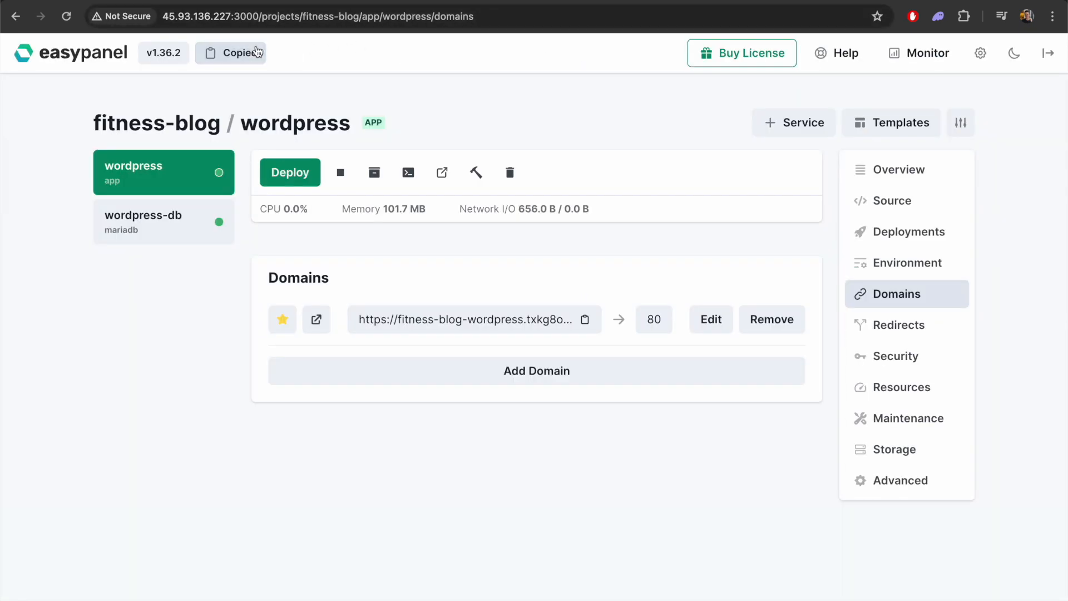
Switch to Namecheap and add an A record for asoundhealth.com with host @, value 45.93.136.227 and automatic TTL
click(689, 1)
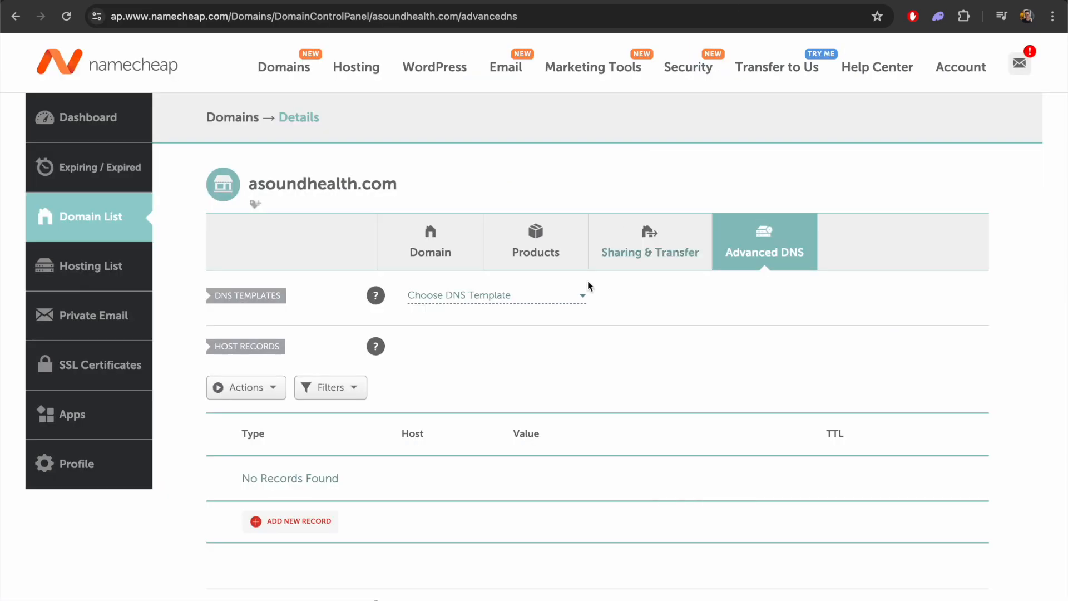
click(298, 522)
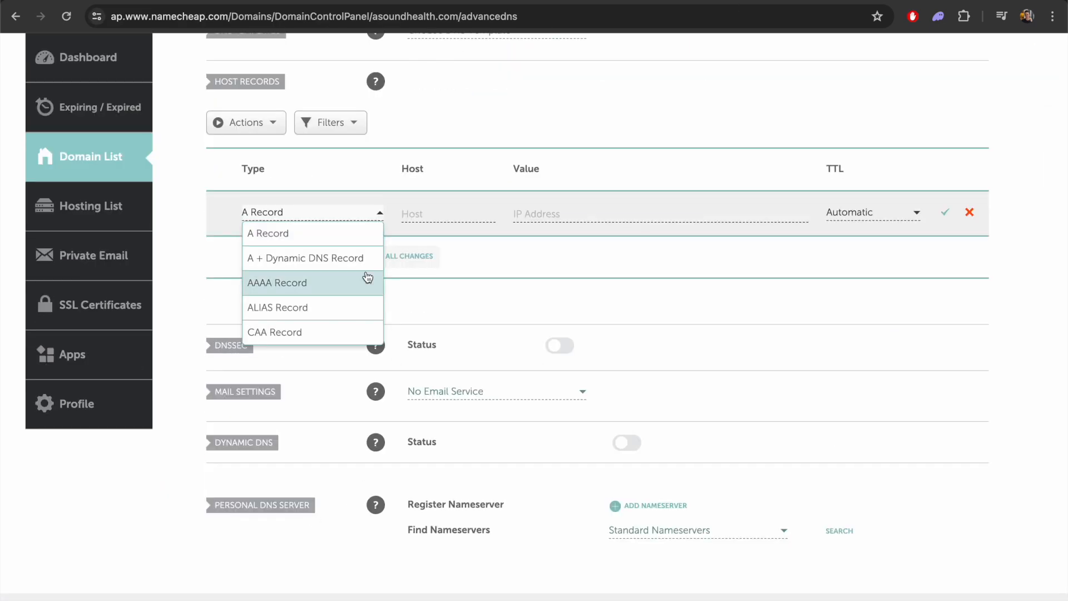
click(302, 239)
click(435, 214)
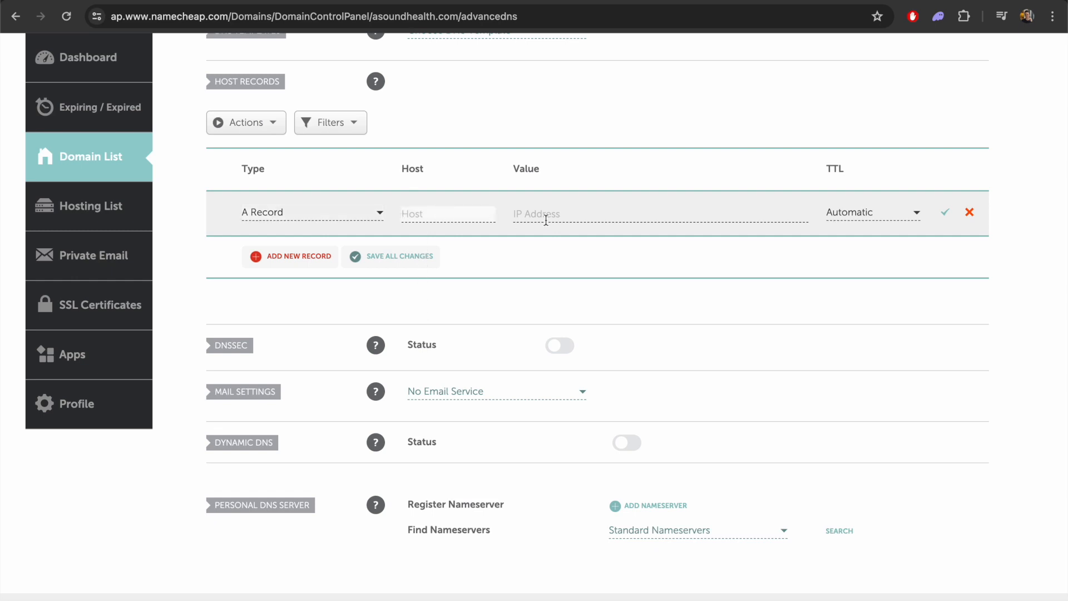
text(@)
click(578, 216)
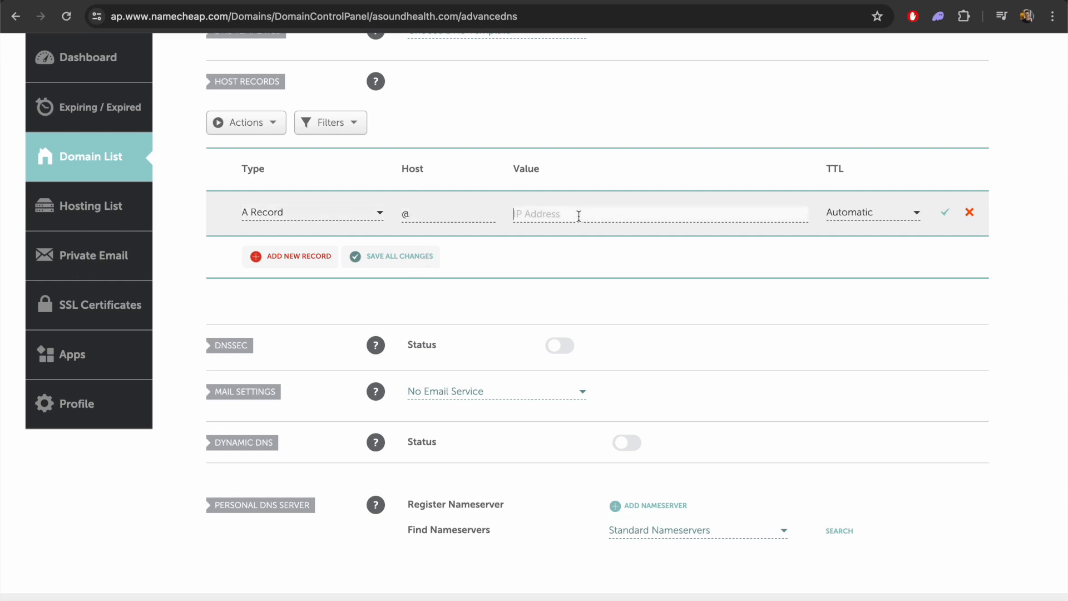
text(45.93.136.227)
click(944, 213)
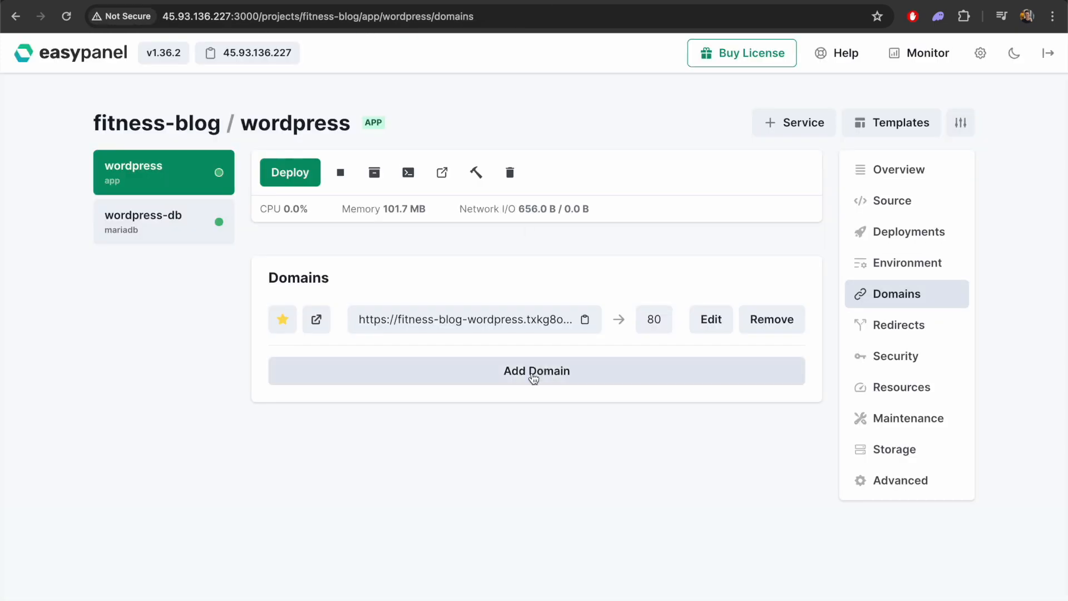
Switch to Easypanel and add the domain asoundhealth.com to the fitness-blog WordPress app with HTTPS, path / and internal port 80
click(532, 373)
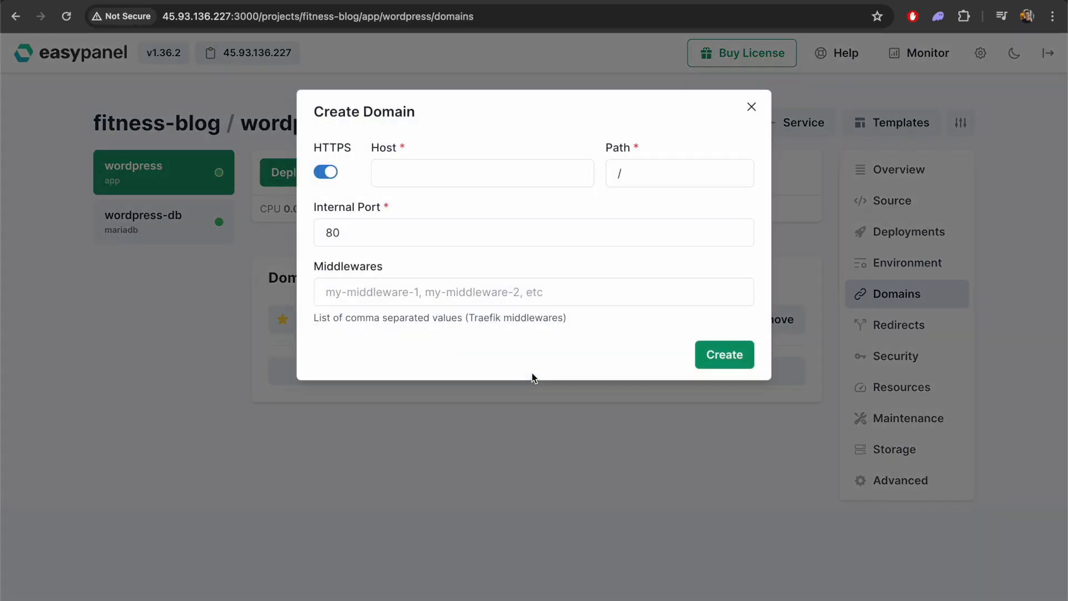
click(430, 176)
text(asoun)
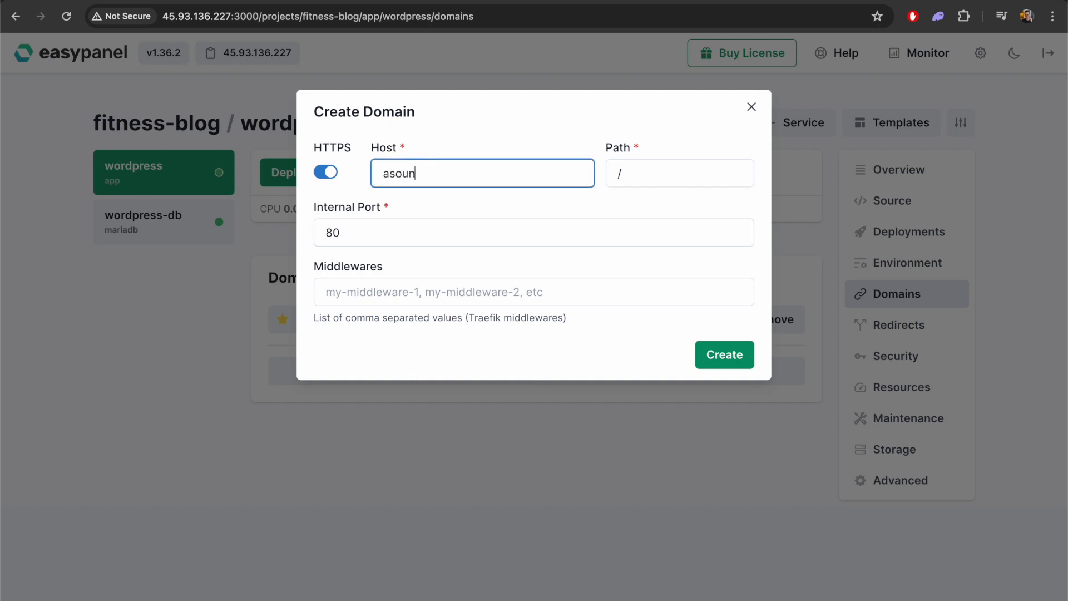
text(dhealth.com)
click(726, 366)
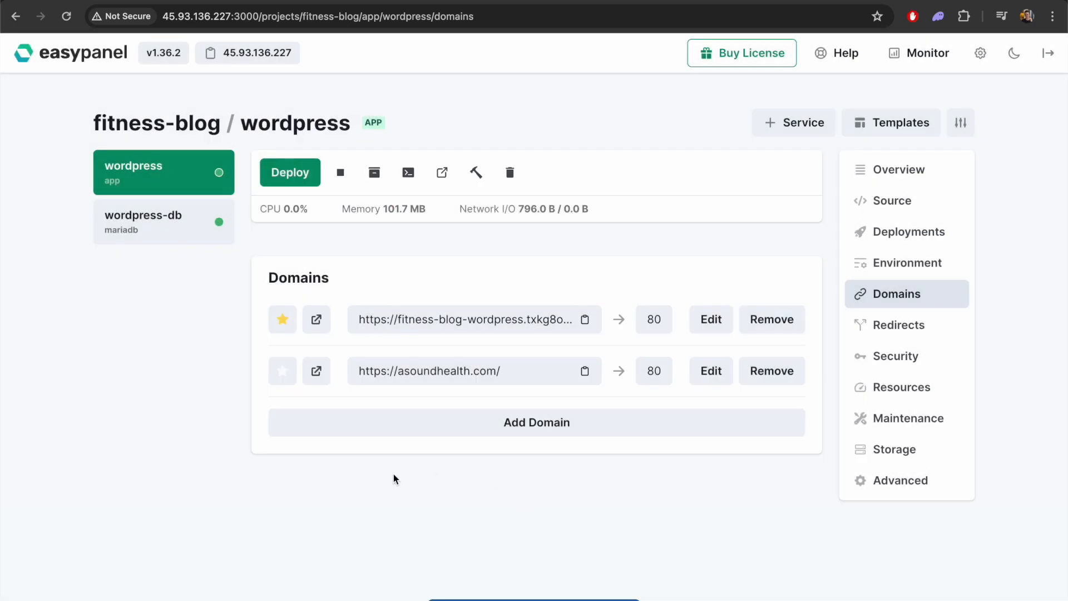
Make asoundhealth.com the primary domain of the app, open the site and reload it
click(283, 374)
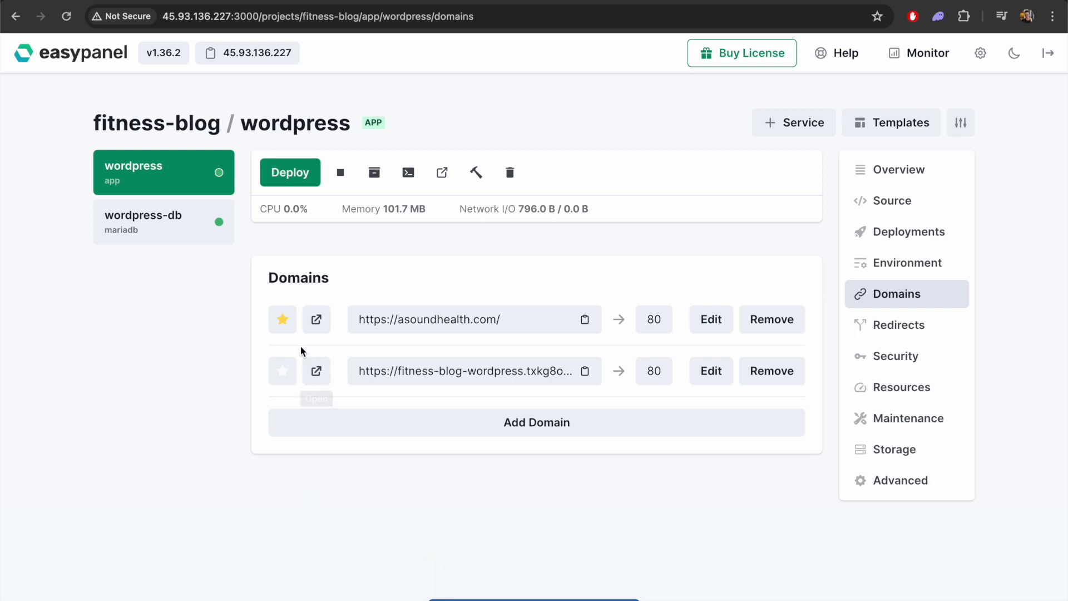
click(314, 321)
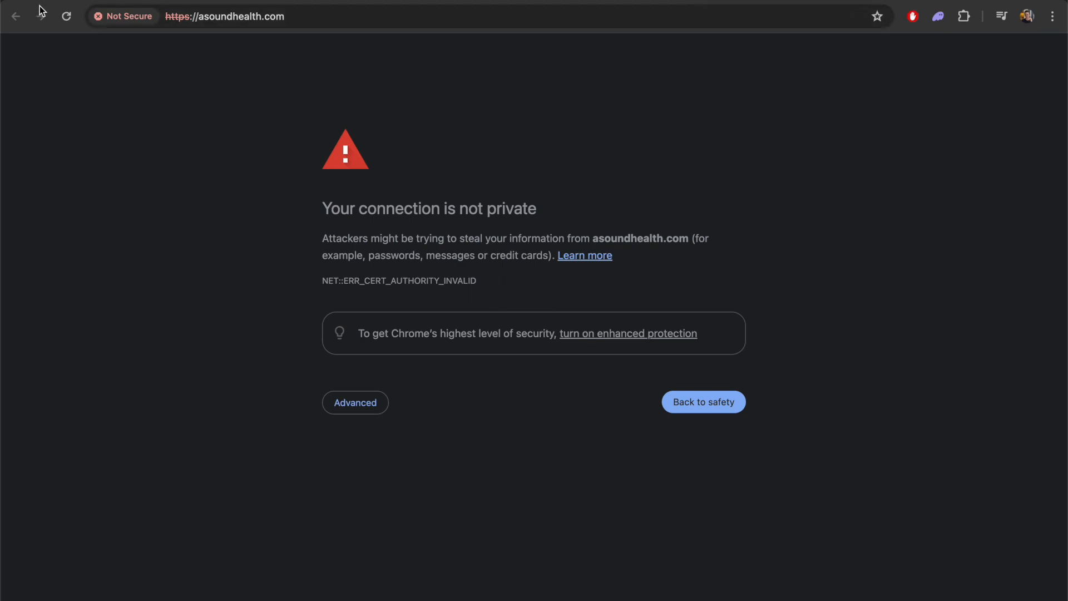
click(68, 17)
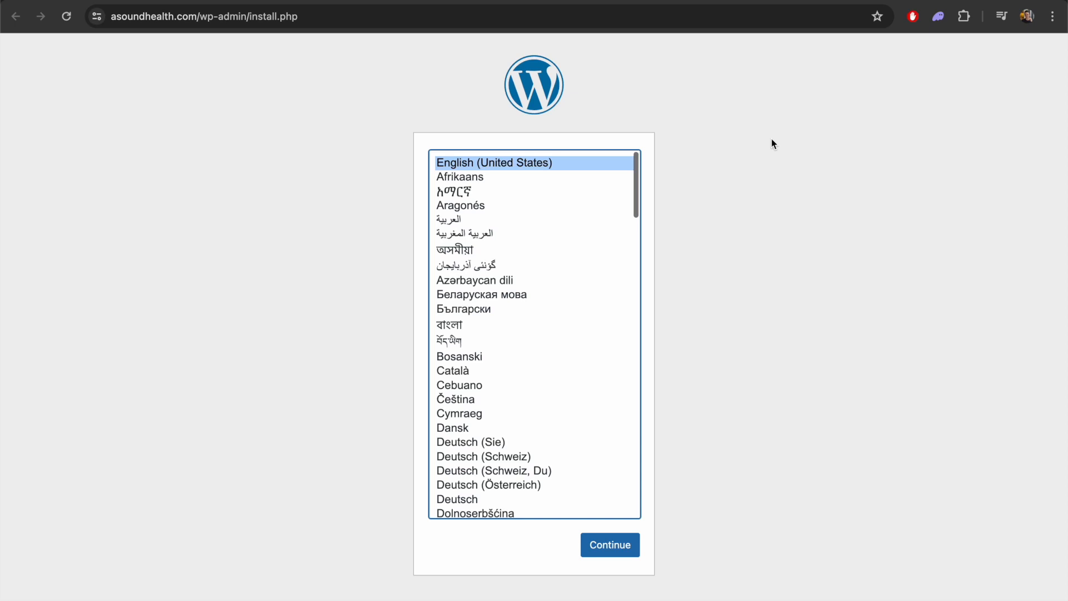
Install WordPress in English (United States) with site title A Sound Health Blog, username admin and the account password, and log in
click(620, 549)
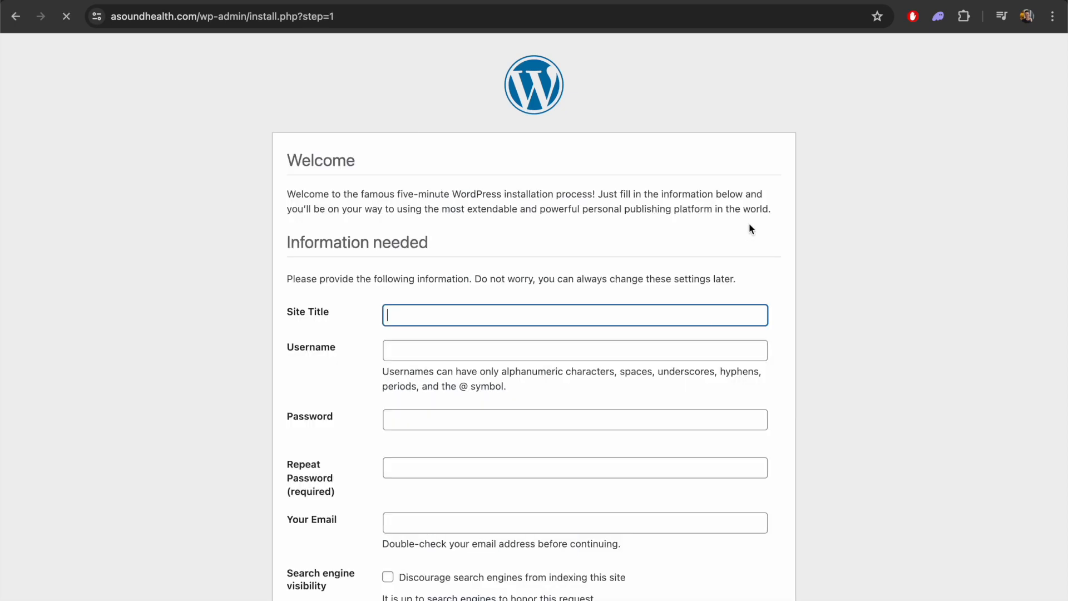
text(A Sound H)
text(ealth Blog)
key(Tab)
text(admi)
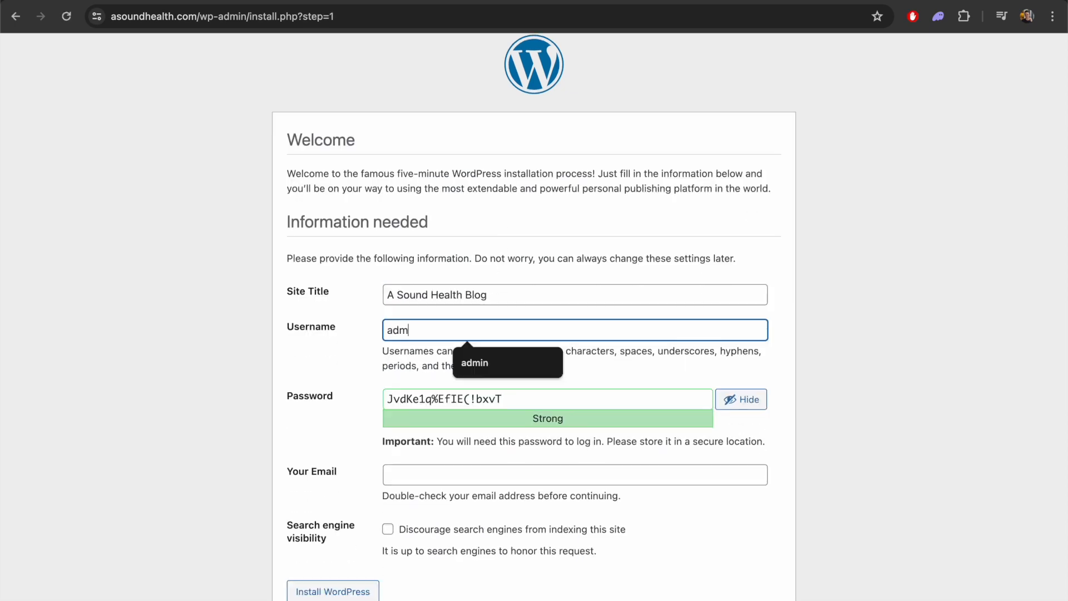
text(n)
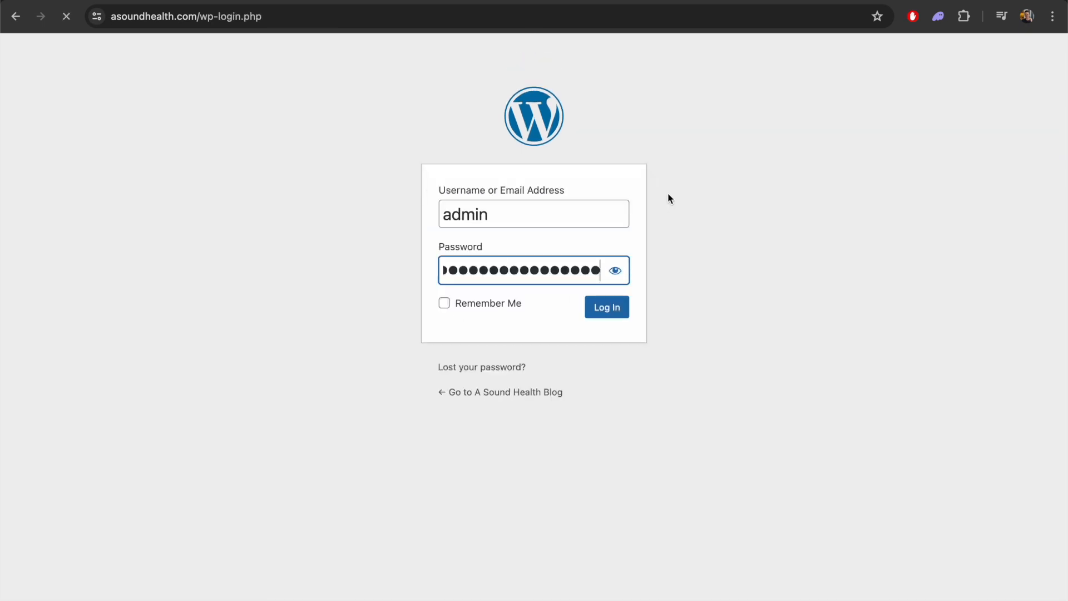
key(Return)
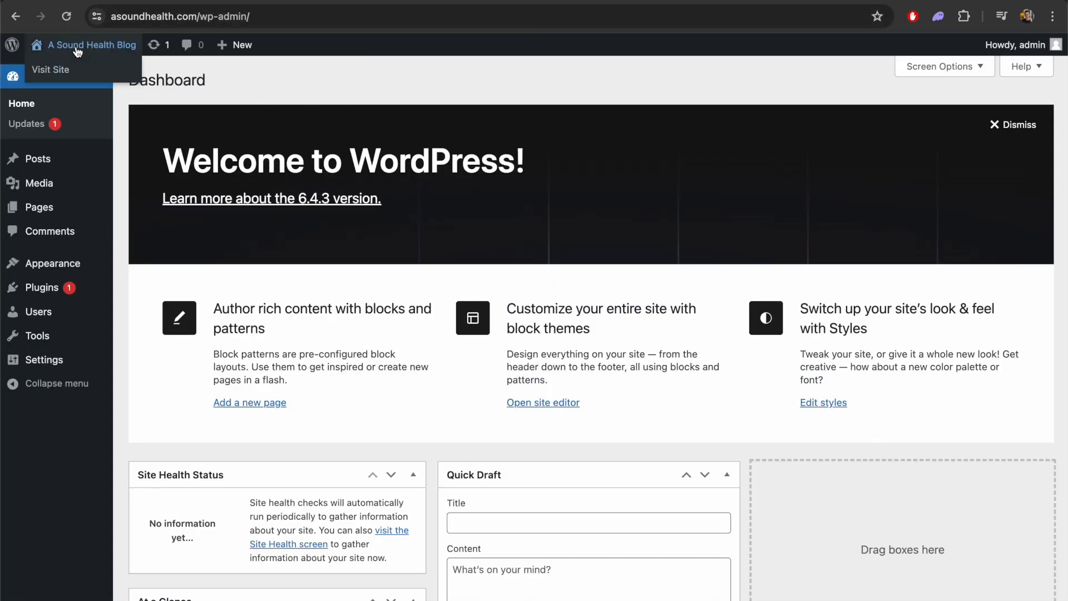
View the front page of asoundhealth.com and return to the Easypanel dashboard to look over the project list
click(762, 1)
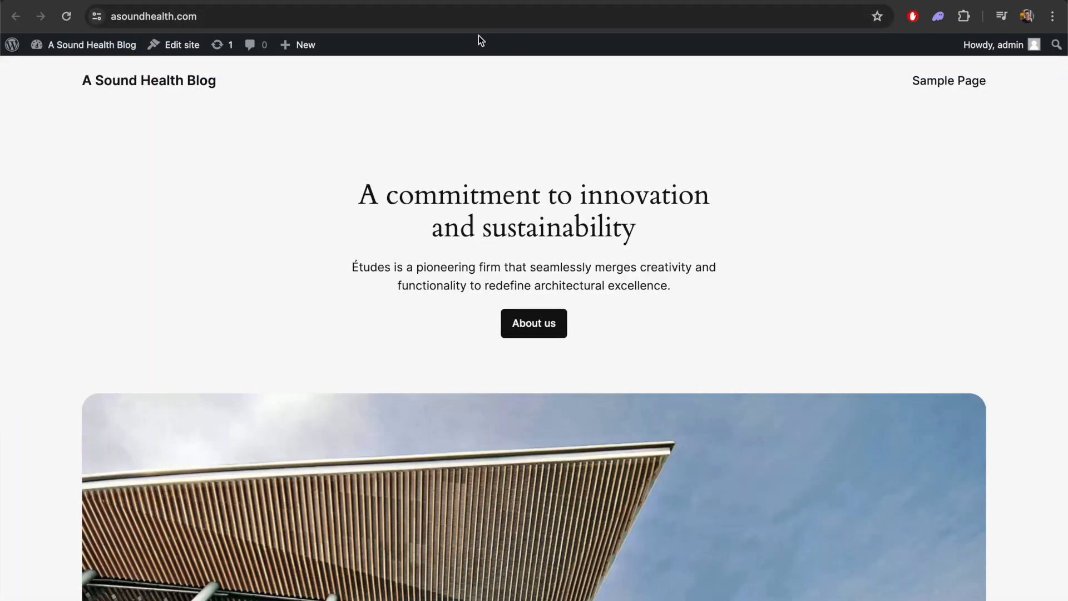
click(500, 1)
click(83, 52)
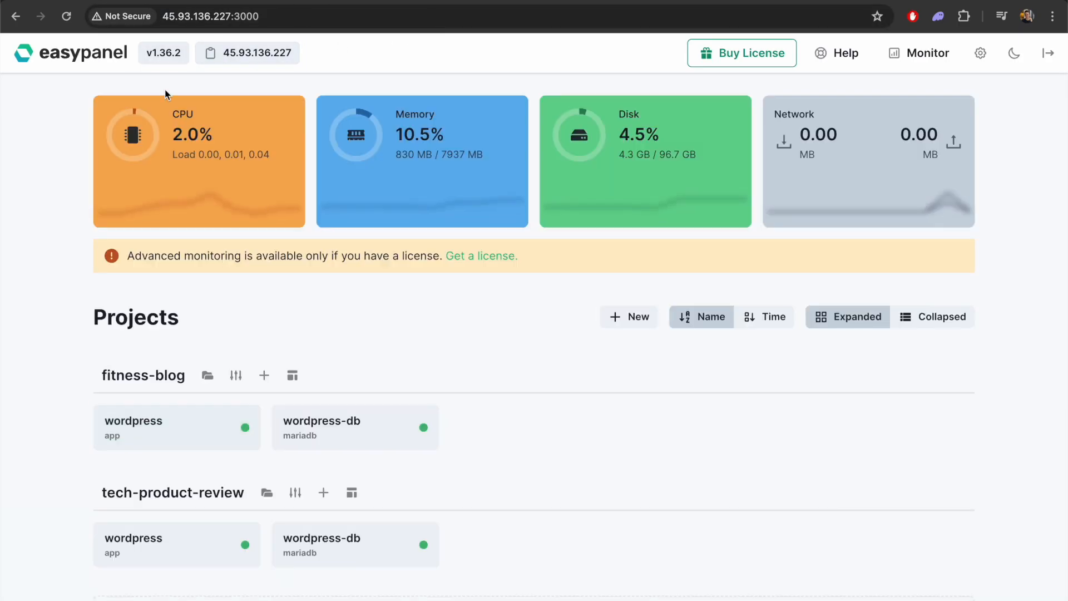
scroll(556, 406, down, 2)
scroll(556, 406, up, 2)
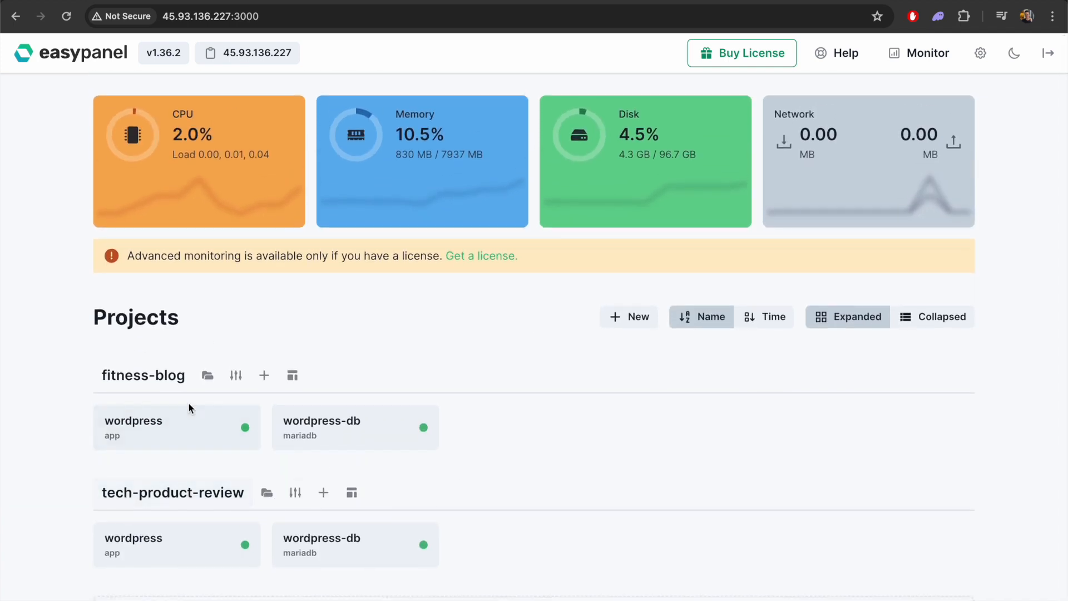